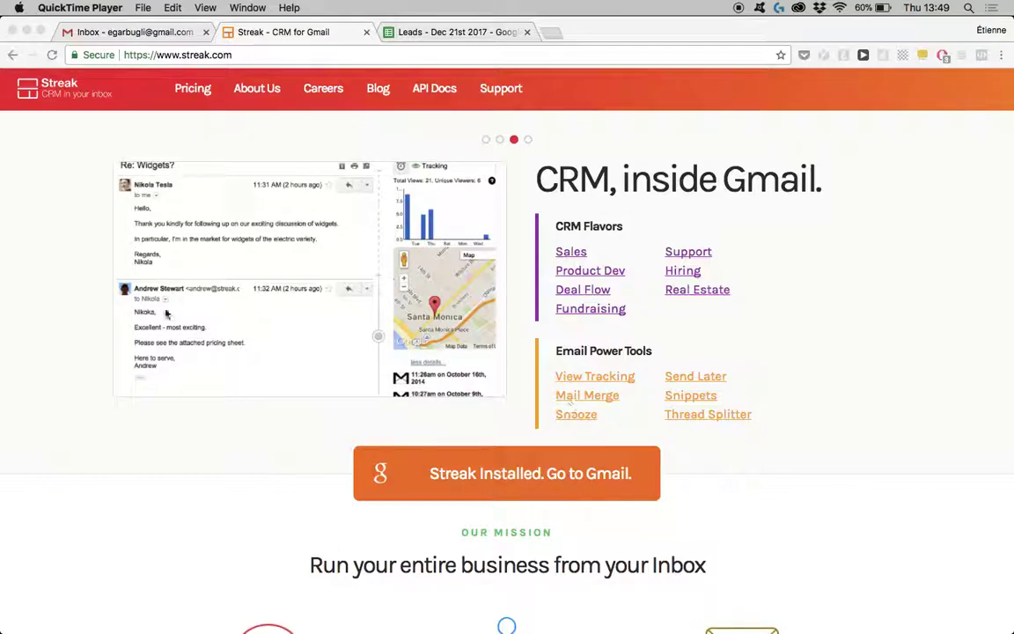
# Step: Switch to the Gmail inbox and scroll the sidebar down to Pipelines
pyautogui.click(136, 32)
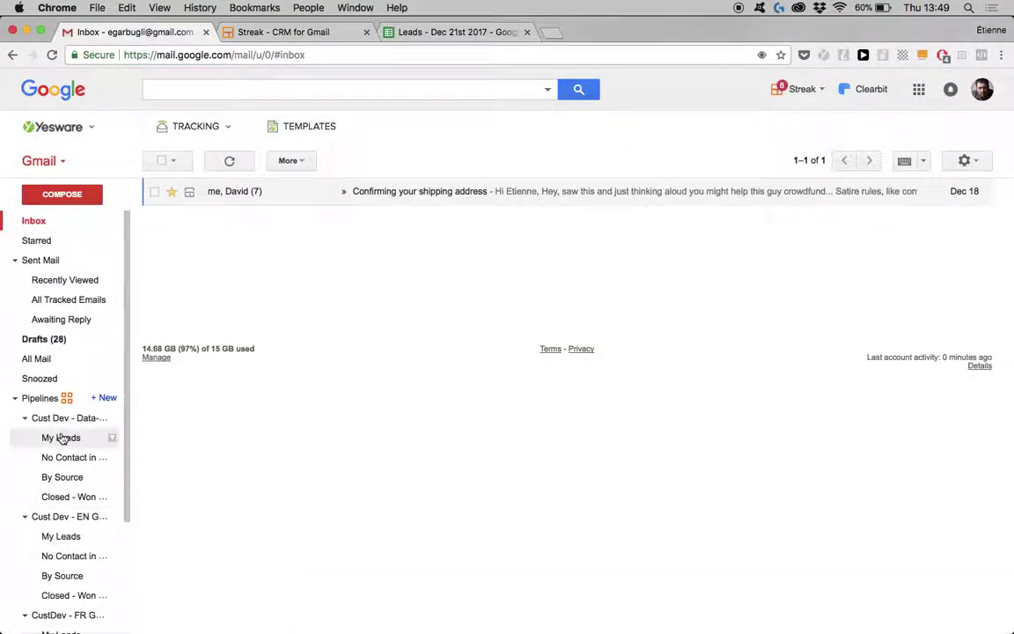
pyautogui.scroll(-2, 60, 431)
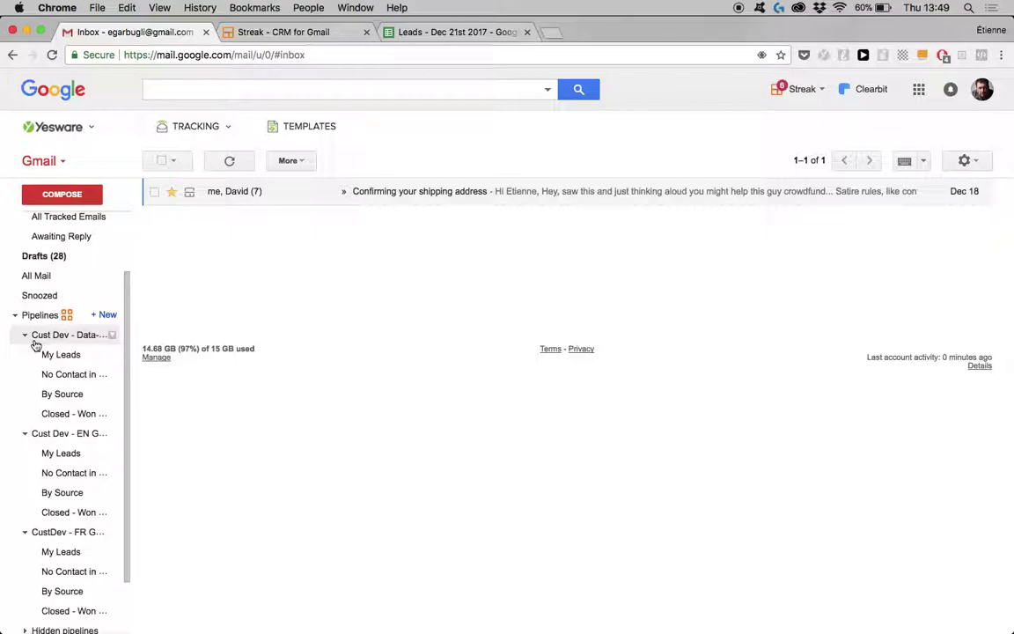
# Step: Create a new private pipeline from the Sales / CRM template
pyautogui.click(105, 315)
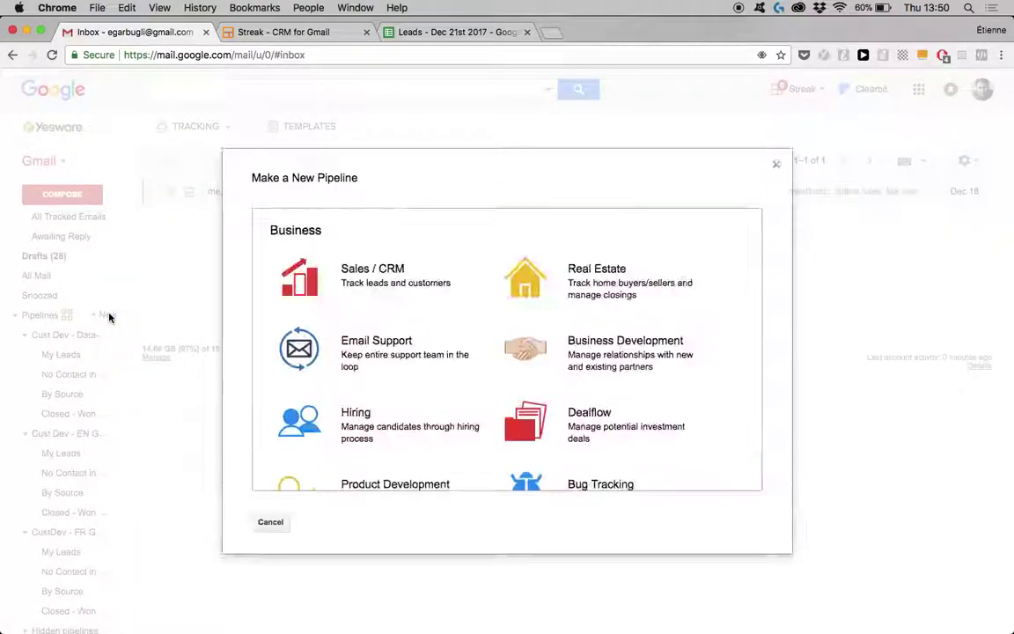
pyautogui.click(387, 281)
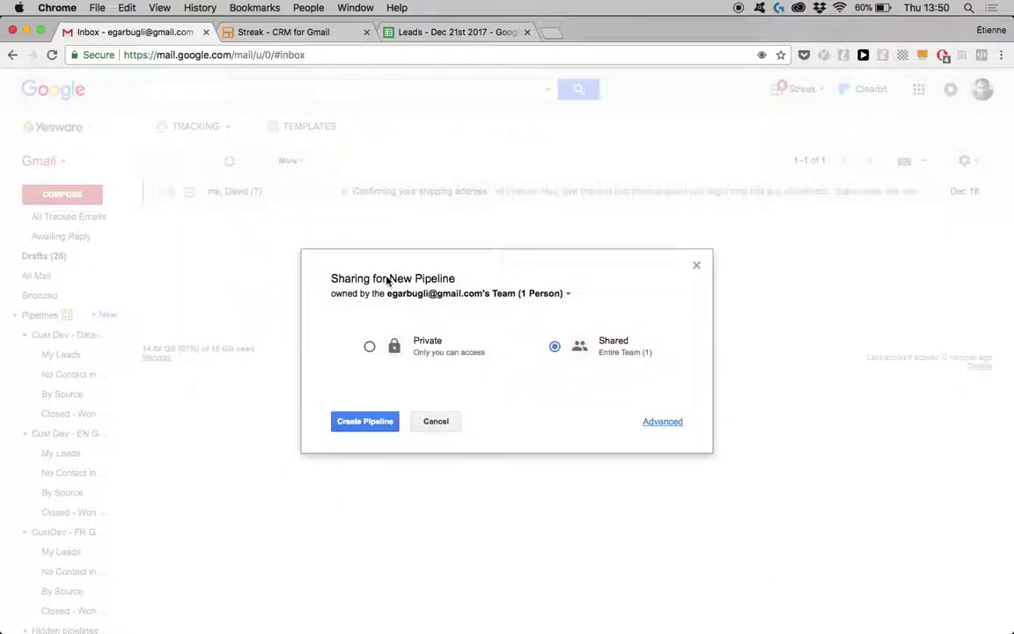
pyautogui.click(437, 354)
pyautogui.click(365, 422)
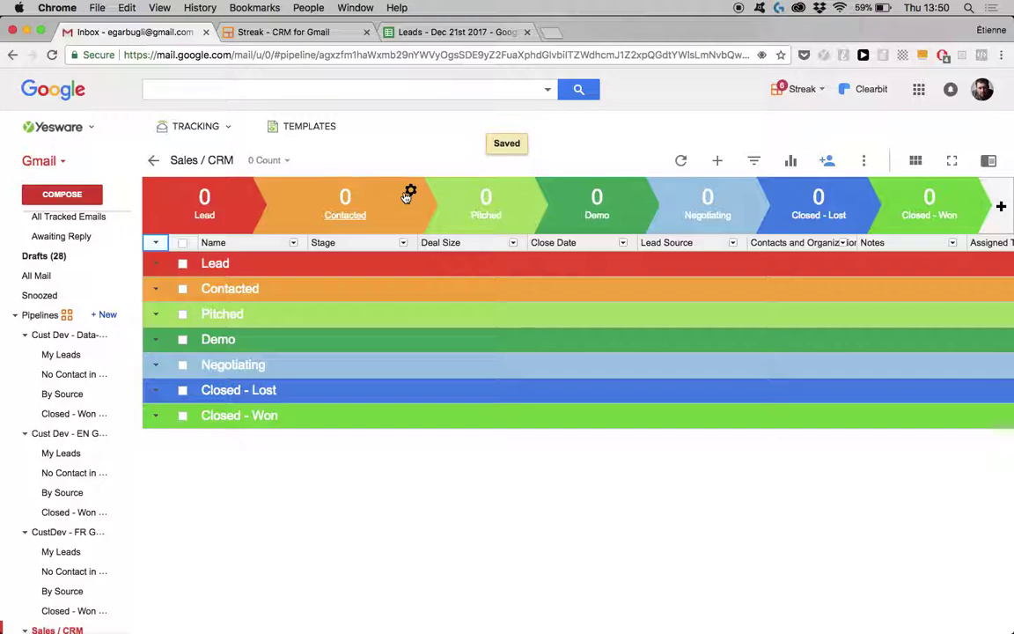
# Step: Rename the Pitched stage to 'Interview Scheduling'
pyautogui.click(409, 191)
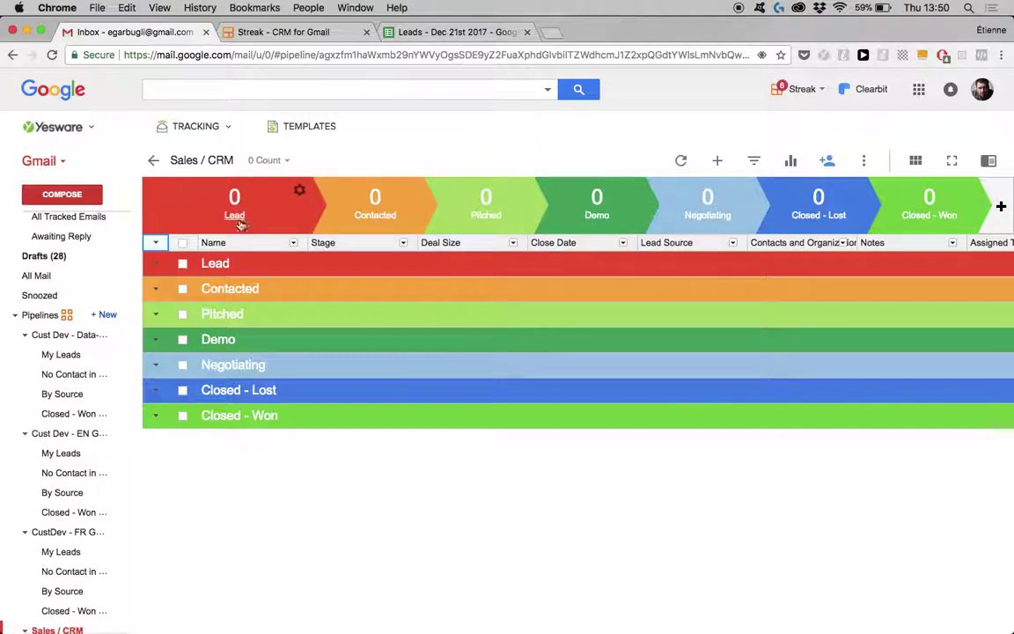
pyautogui.moveTo(515, 194)
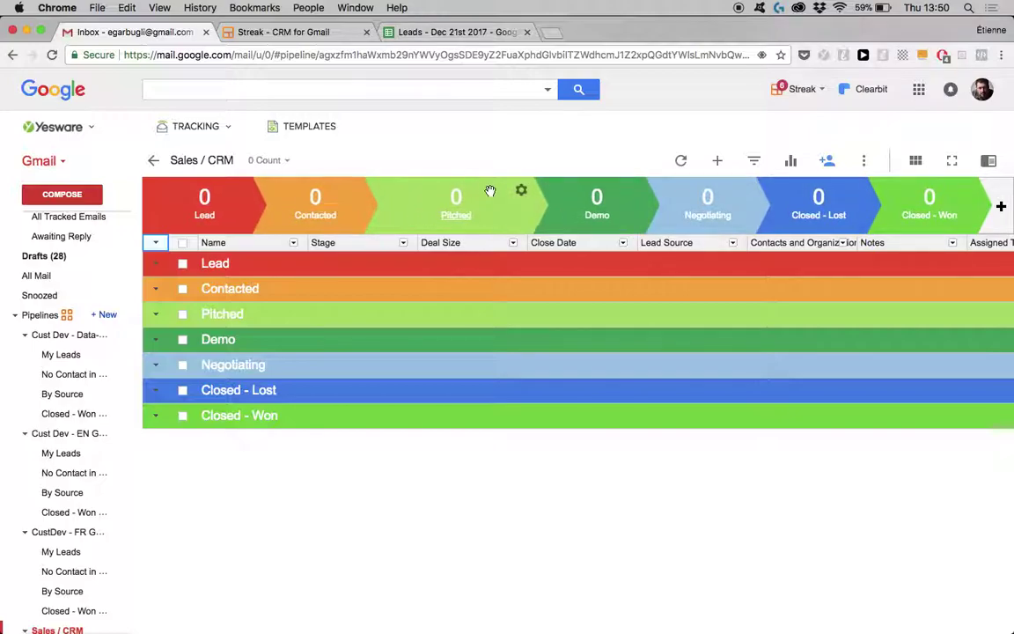
pyautogui.click(520, 191)
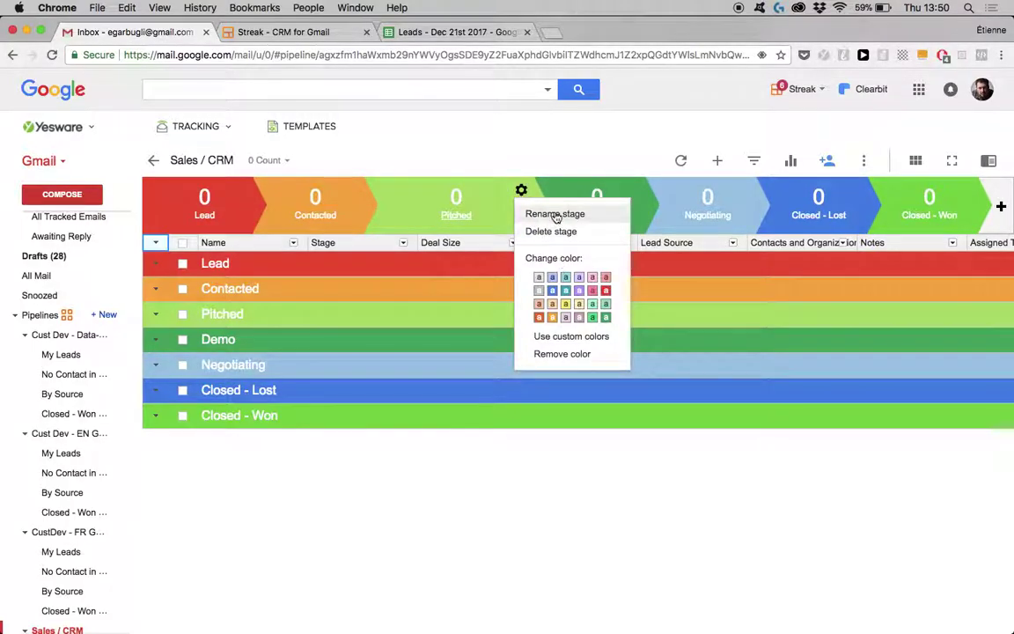
pyautogui.click(555, 214)
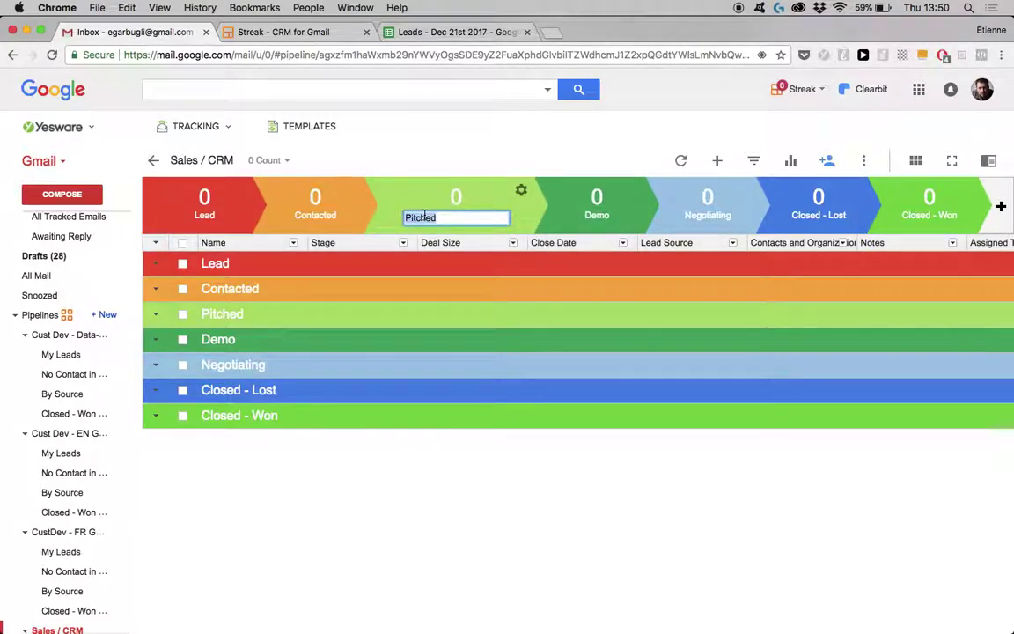
pyautogui.write('Interview Scheduling')
pyautogui.press('Return')
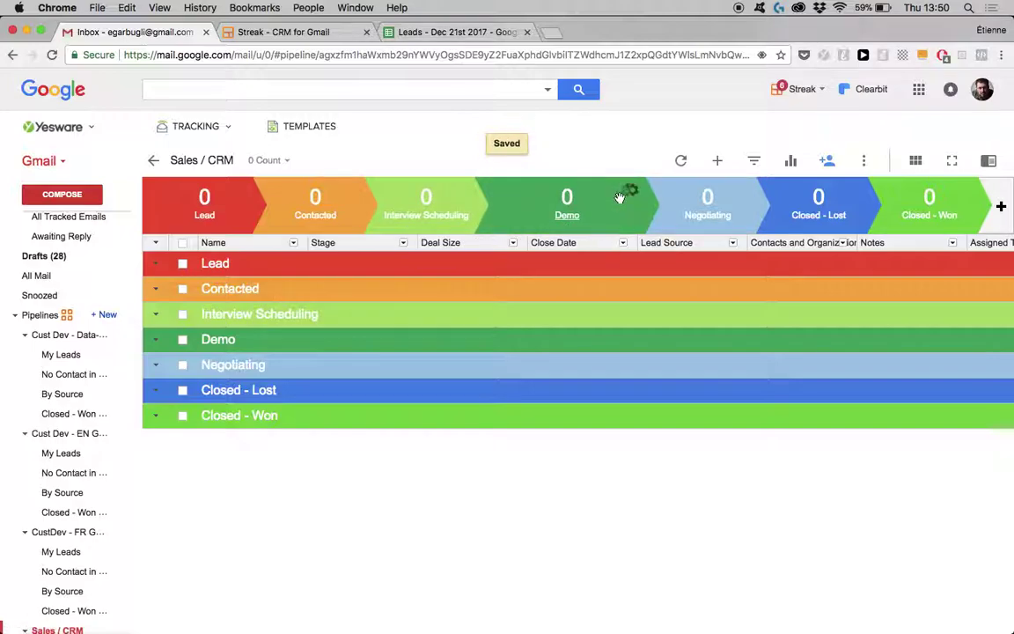
# Step: Rename Demo to 'Scheduled' and begin renaming Negotiating to 'Interviewed'
pyautogui.click(631, 190)
pyautogui.click(642, 214)
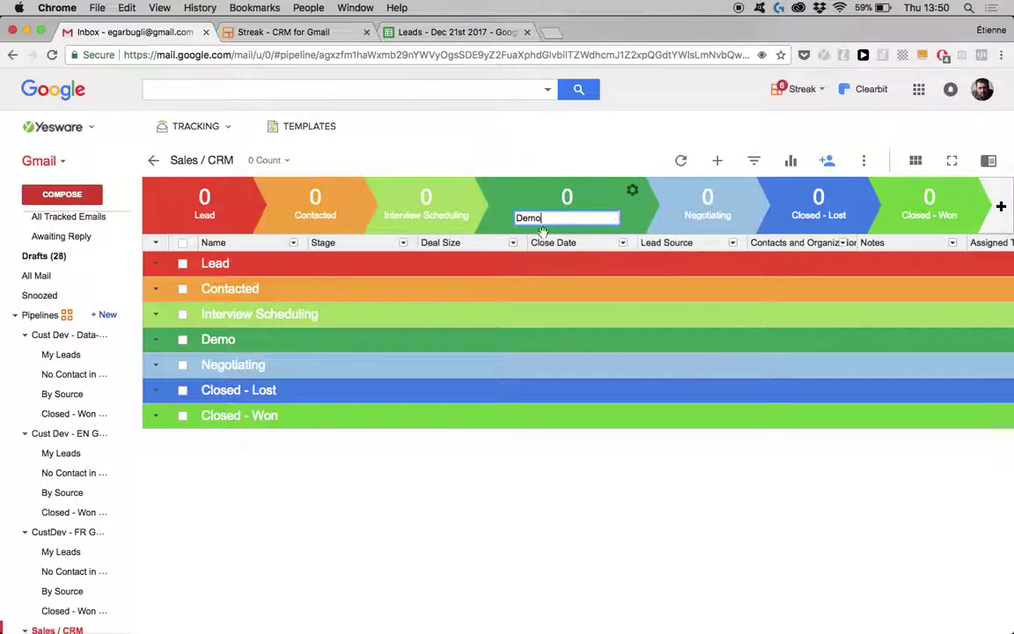
pyautogui.write('Scheduled')
pyautogui.press('Return')
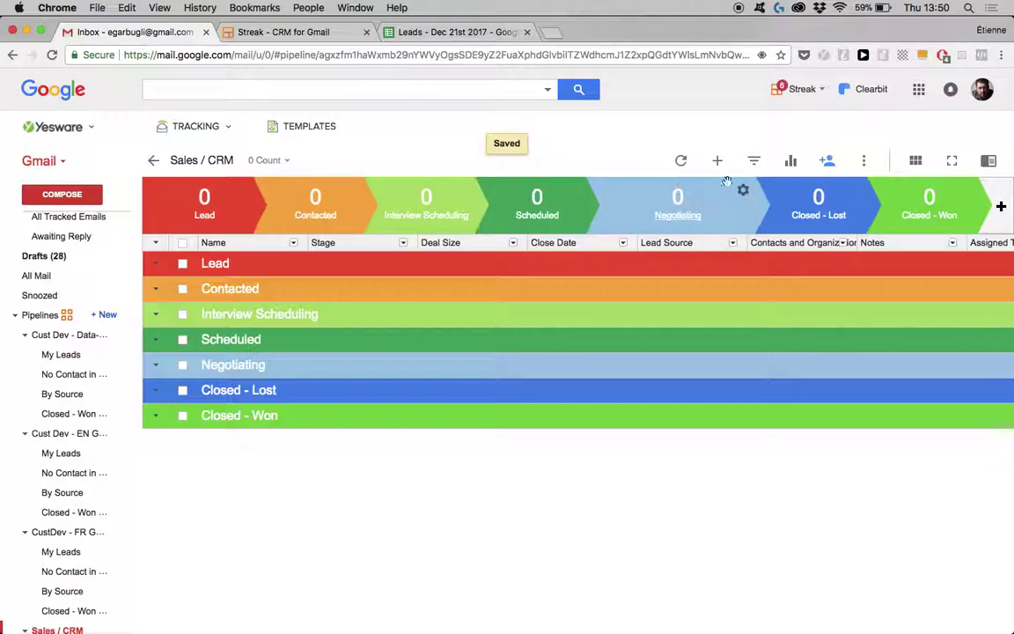
pyautogui.click(743, 190)
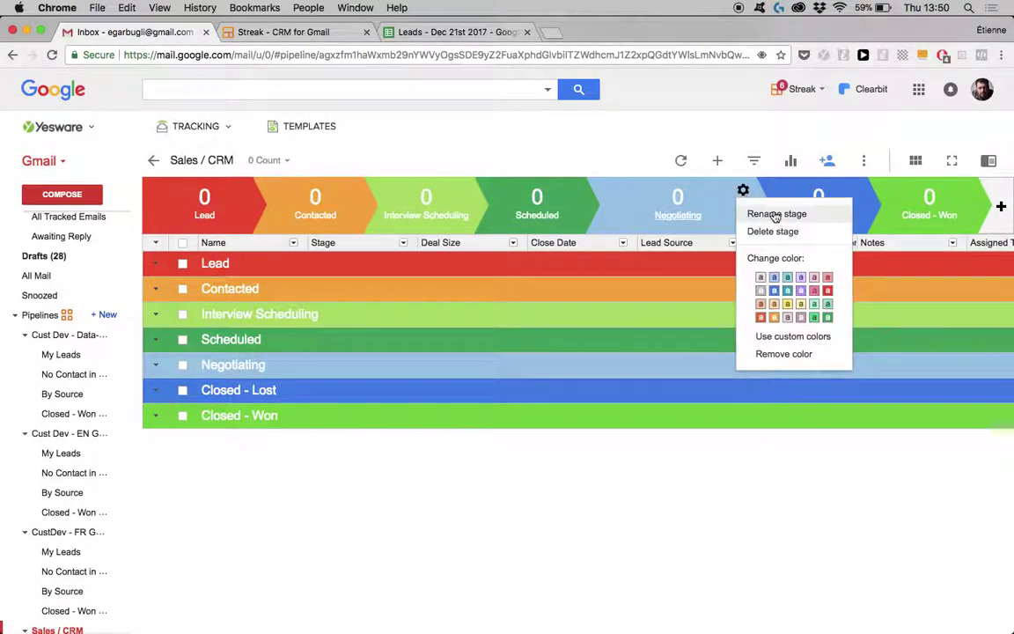
pyautogui.click(775, 214)
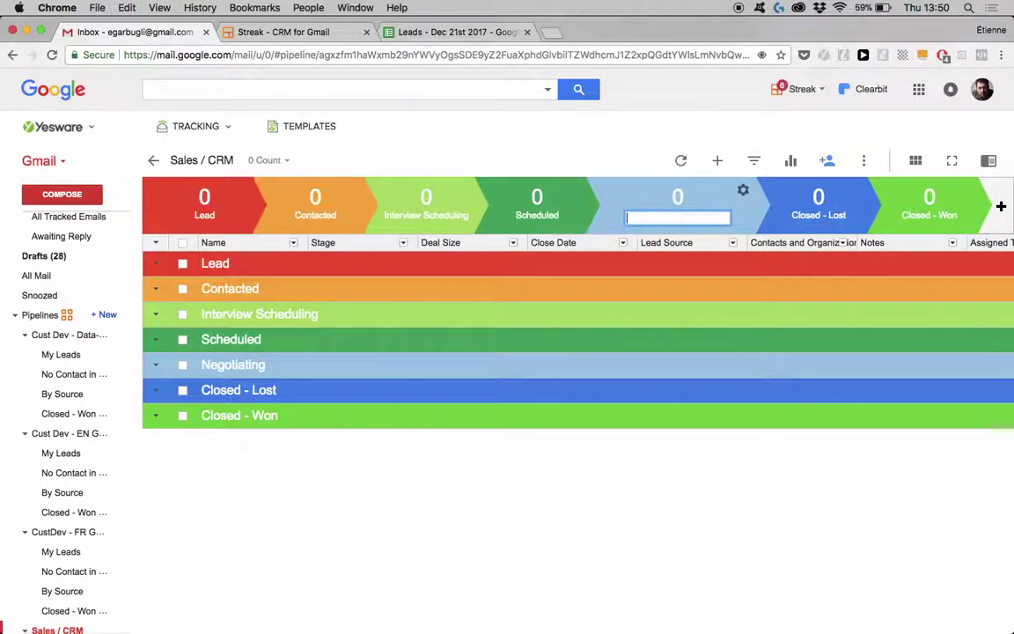
pyautogui.write('Interviewed')
# Step: Confirm 'Interviewed' and rename the Closed - Lost stage to 'To followup'
pyautogui.press('Return')
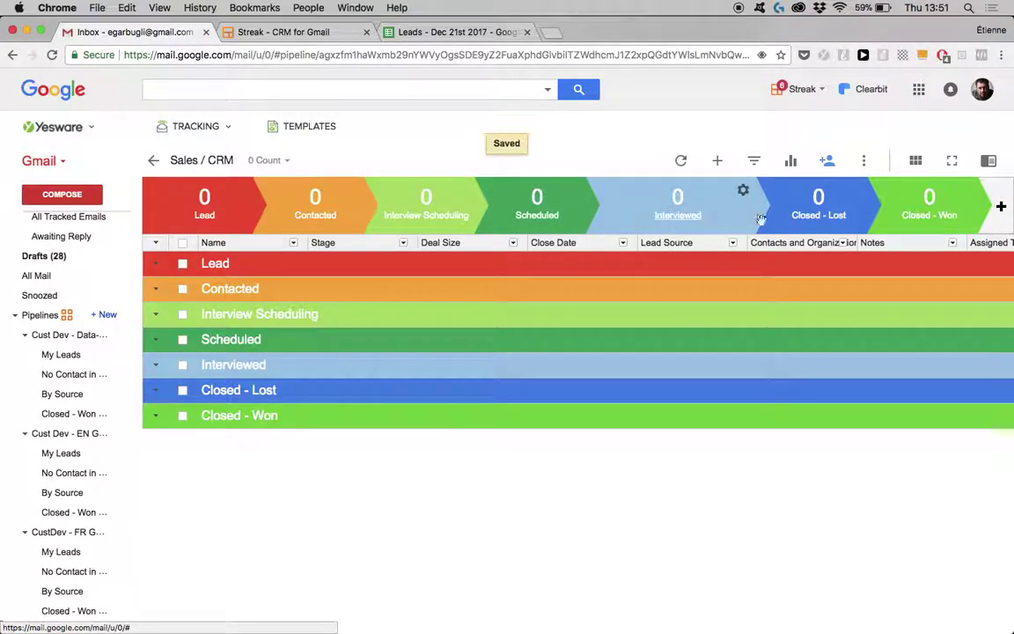
pyautogui.click(854, 194)
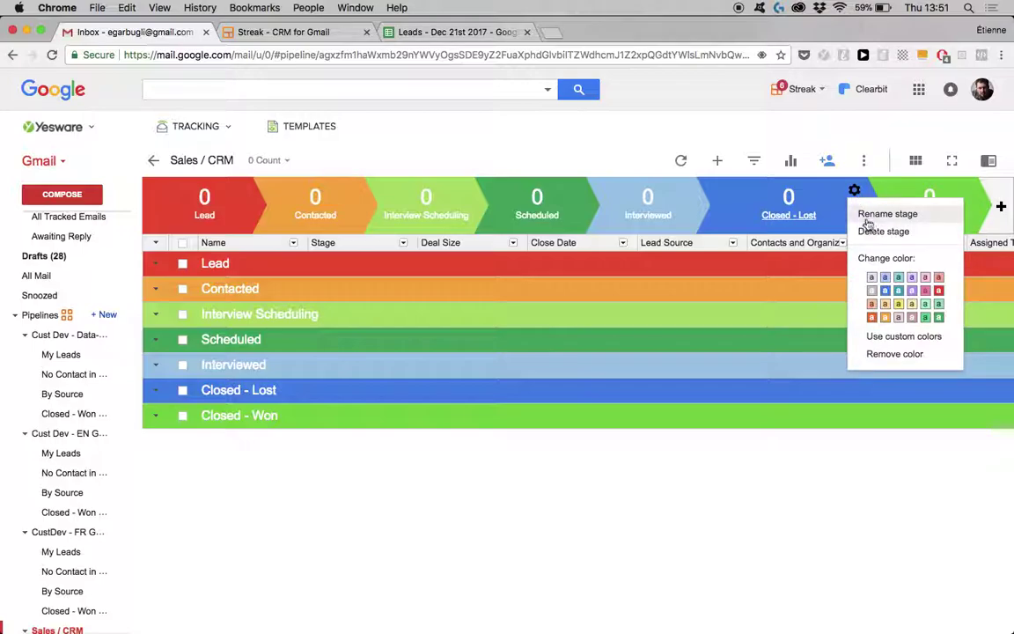
pyautogui.click(867, 217)
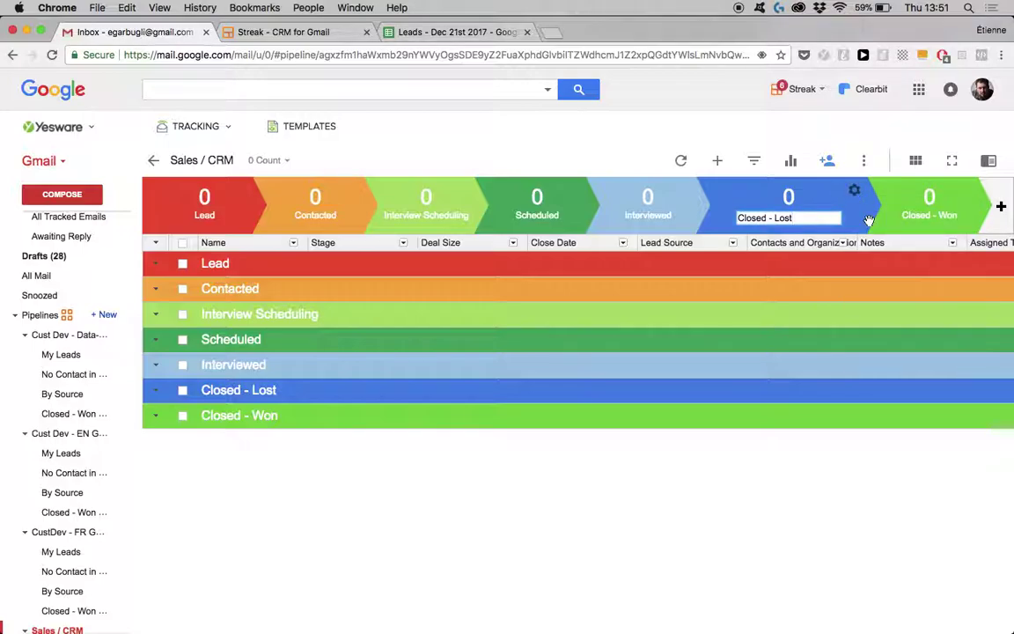
pyautogui.press('BackSpace')
pyautogui.press('BackSpace')
pyautogui.press('BackSpace')
pyautogui.press('BackSpace')
pyautogui.press('BackSpace')
pyautogui.press('BackSpace')
pyautogui.write('To follow')
pyautogui.press('Return')
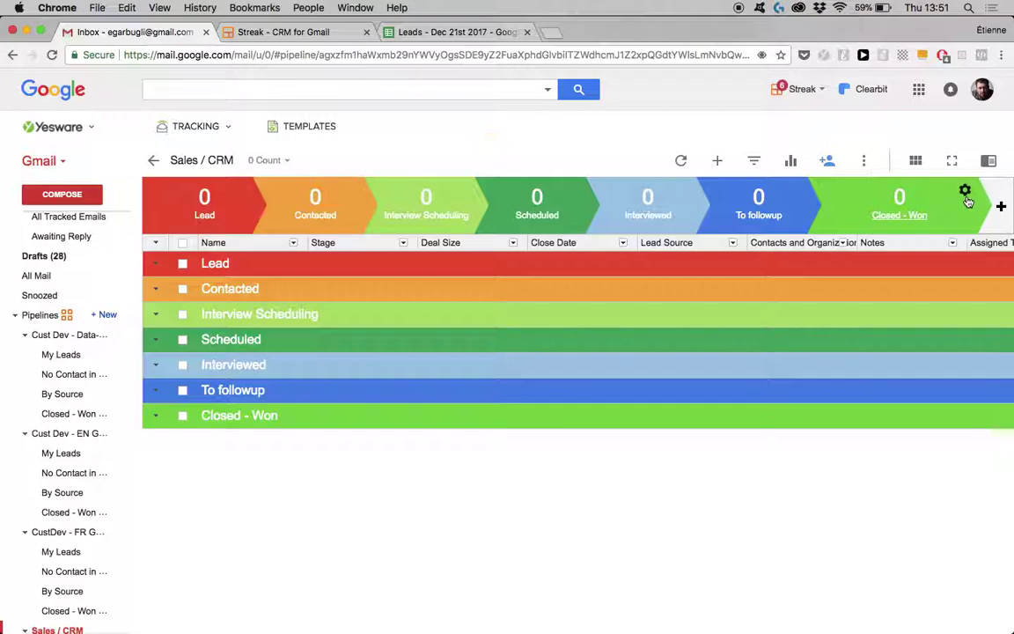
# Step: Rename the Closed - Won stage to 'Declined'
pyautogui.click(966, 197)
pyautogui.click(912, 211)
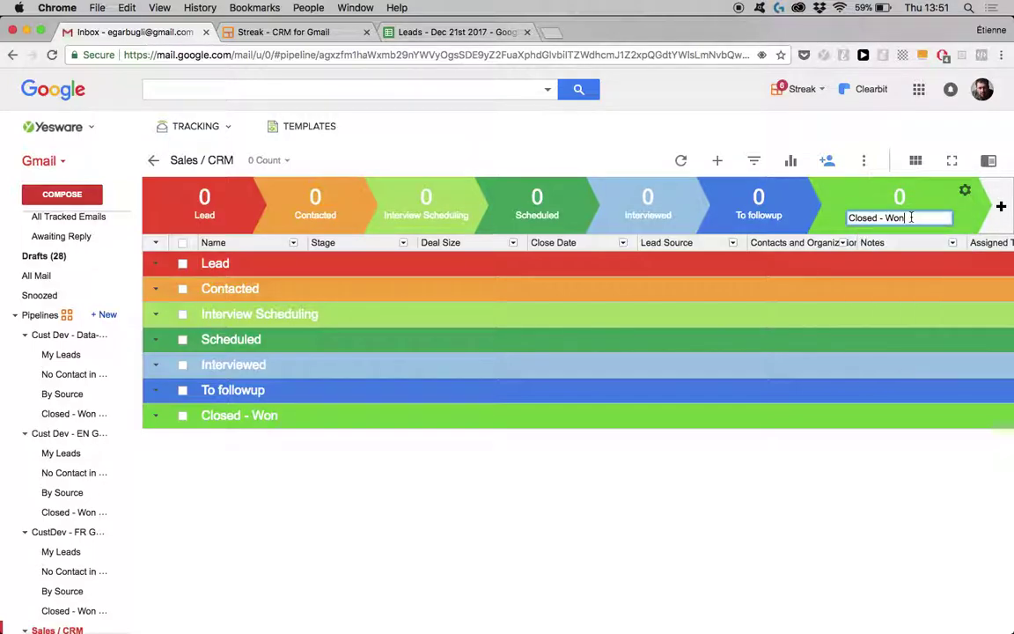
pyautogui.tripleClick(911, 218)
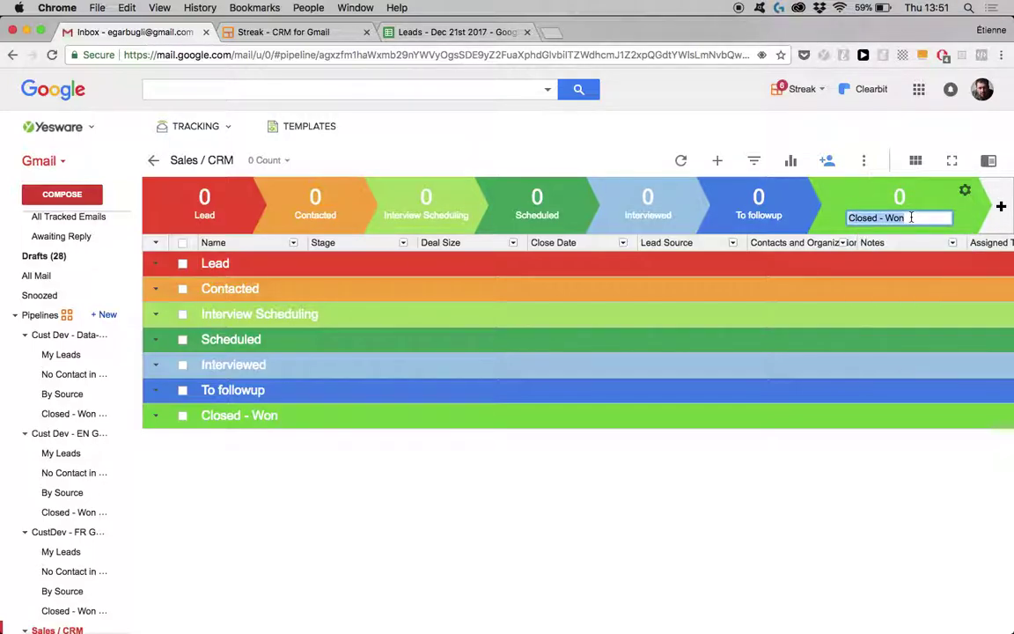
pyautogui.write('Declined')
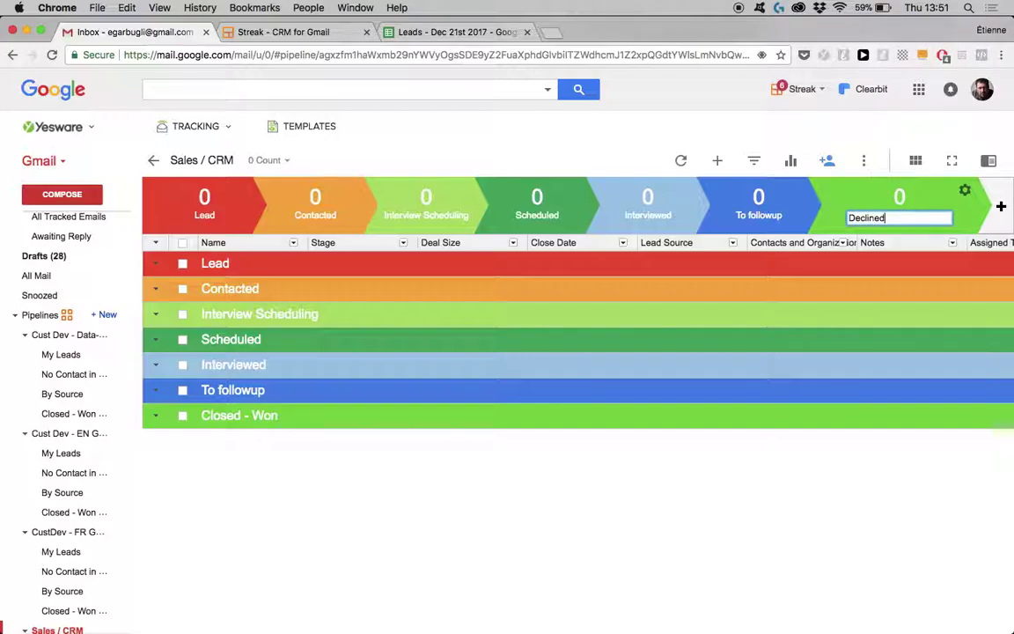
pyautogui.press('Return')
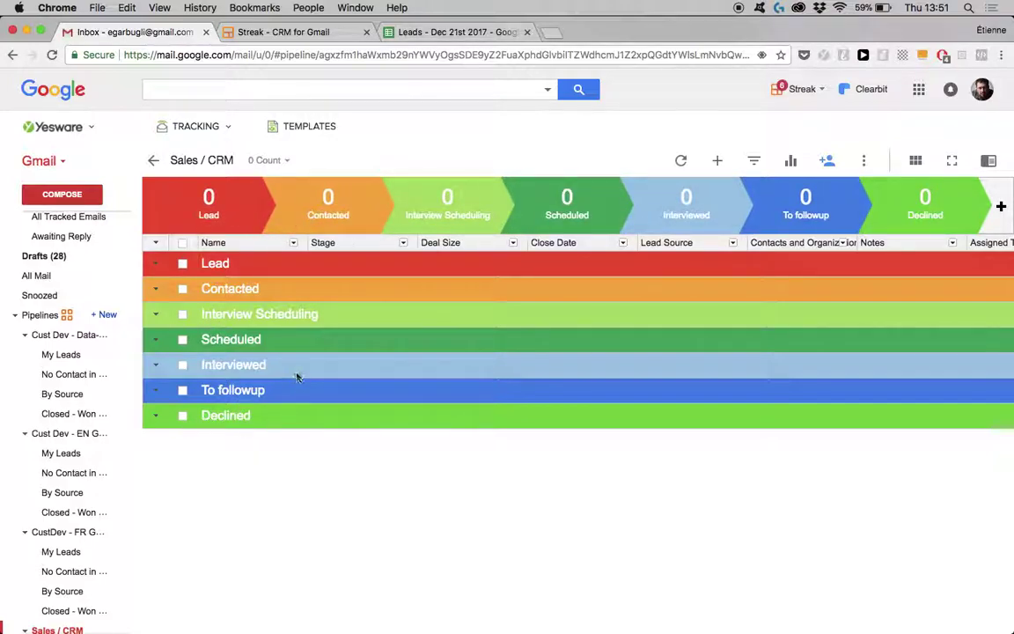
# Step: Switch to the Leads - Dec 21st 2017 spreadsheet and browse its Add-ons menu
pyautogui.click(442, 32)
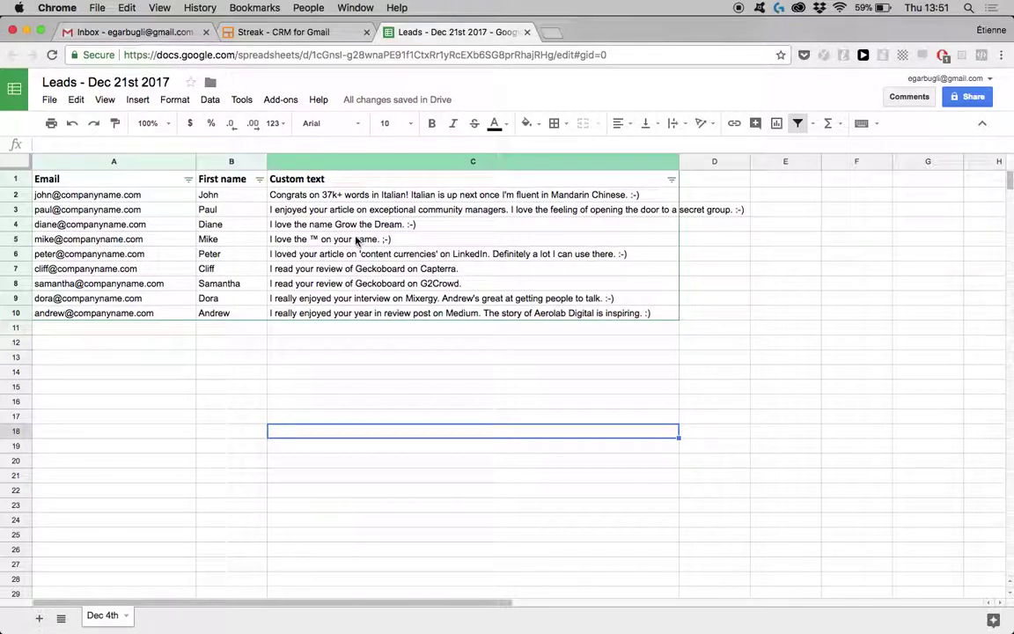
pyautogui.click(280, 99)
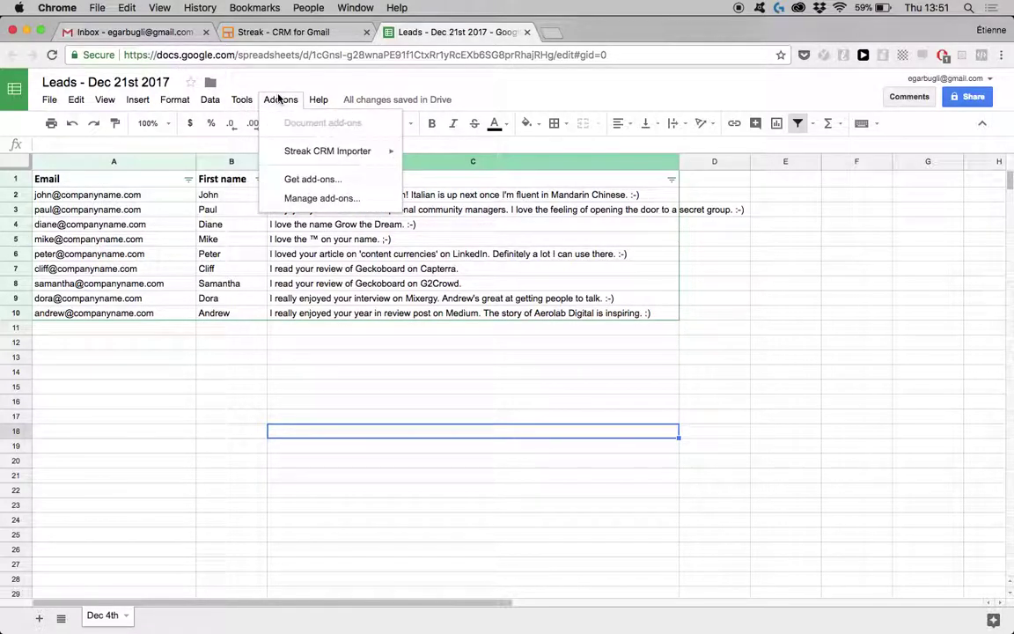
pyautogui.moveTo(325, 157)
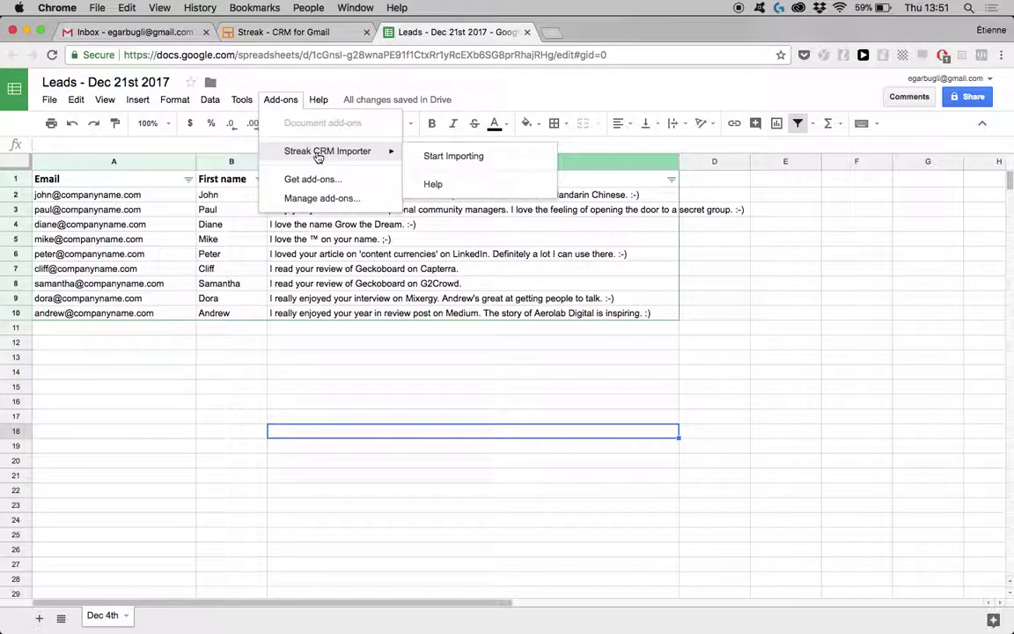
pyautogui.click(228, 400)
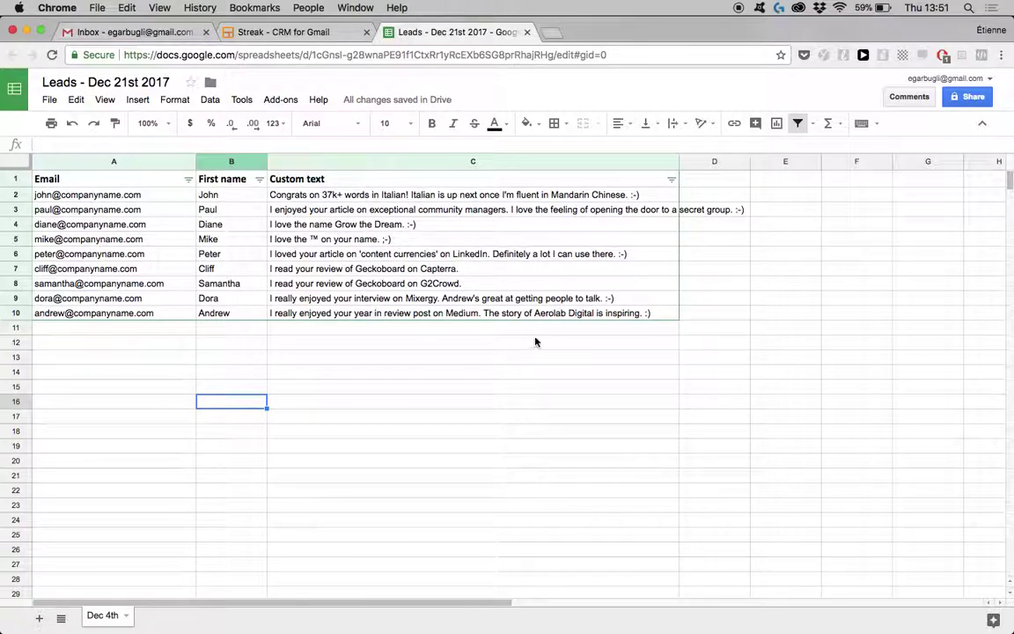
pyautogui.click(267, 102)
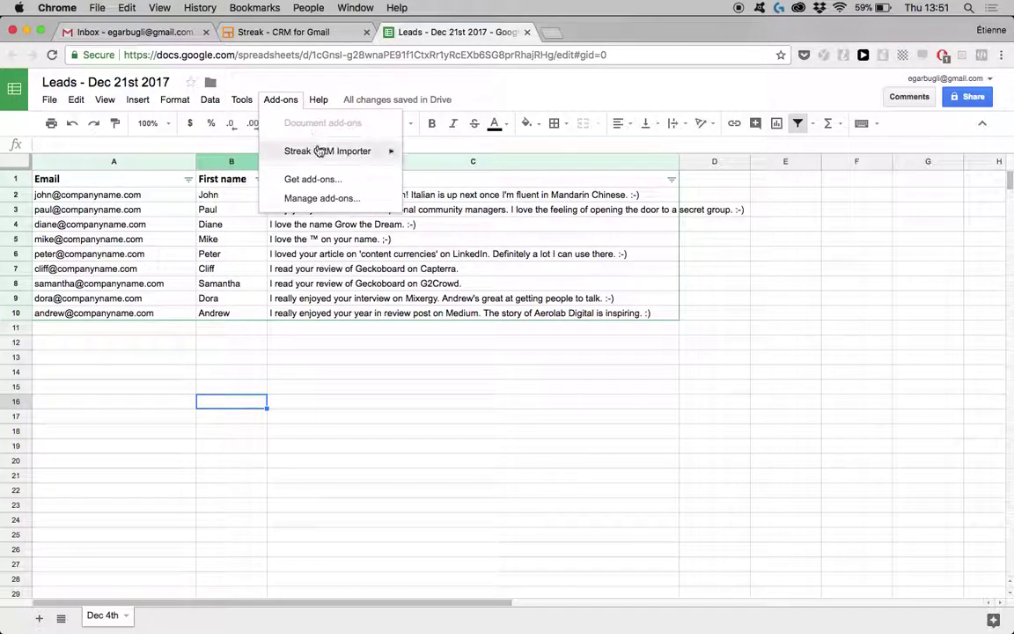
# Step: Add a Free form 'Custom text' column to Sales / CRM, then return to the Leads sheet
pyautogui.click(299, 32)
pyautogui.click(130, 32)
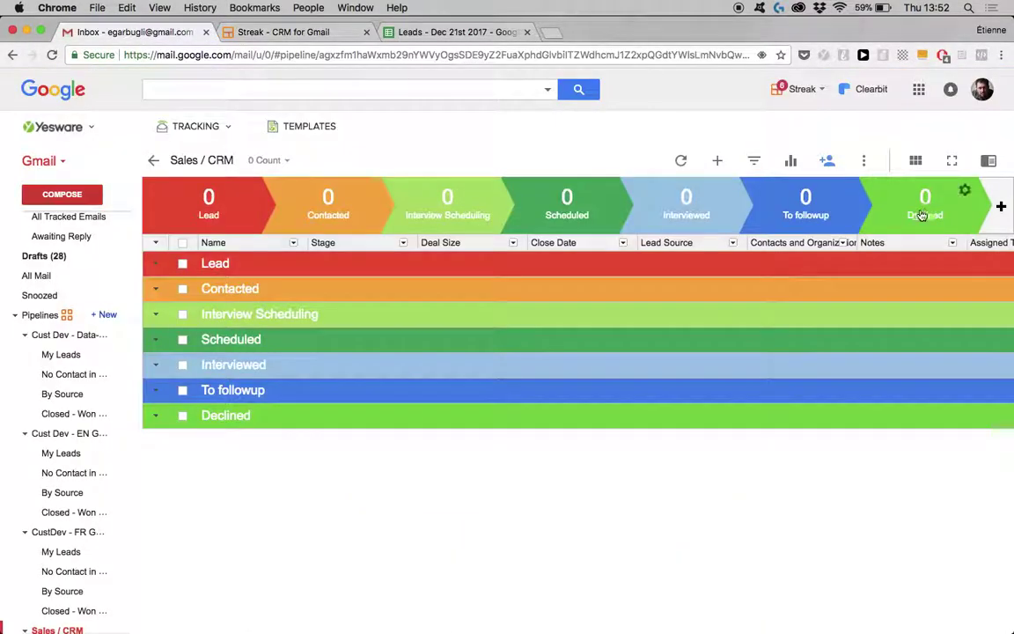
pyautogui.hscroll(5, 810, 265)
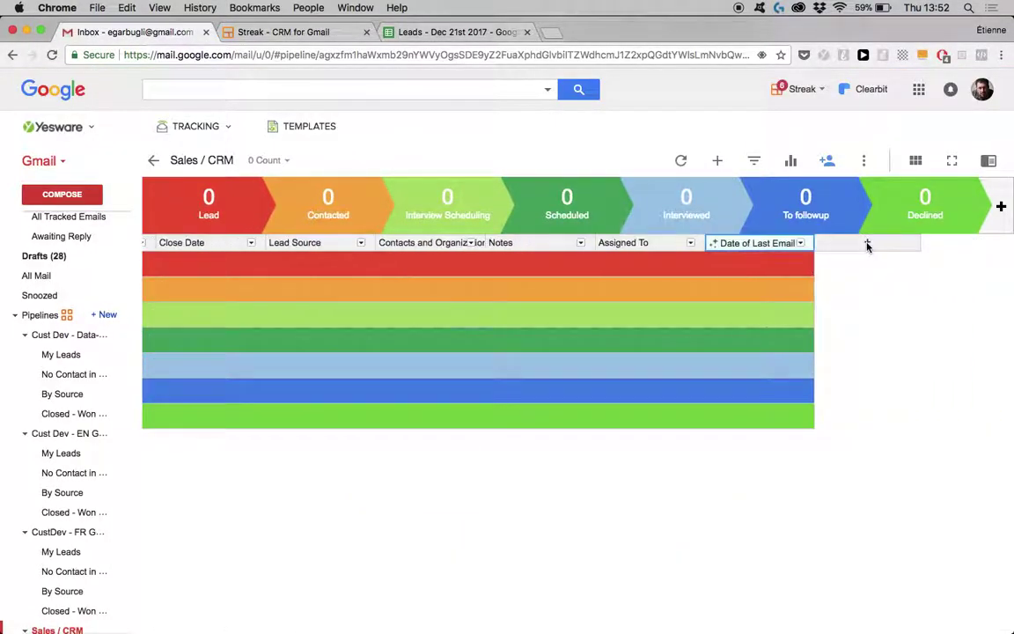
pyautogui.click(867, 244)
pyautogui.click(783, 270)
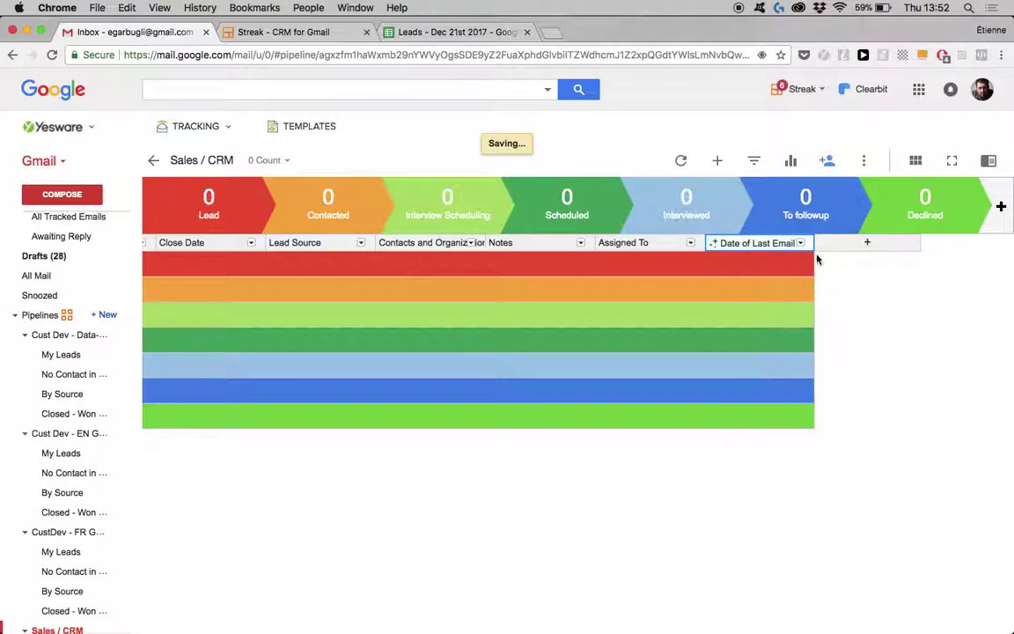
pyautogui.write('Custom te')
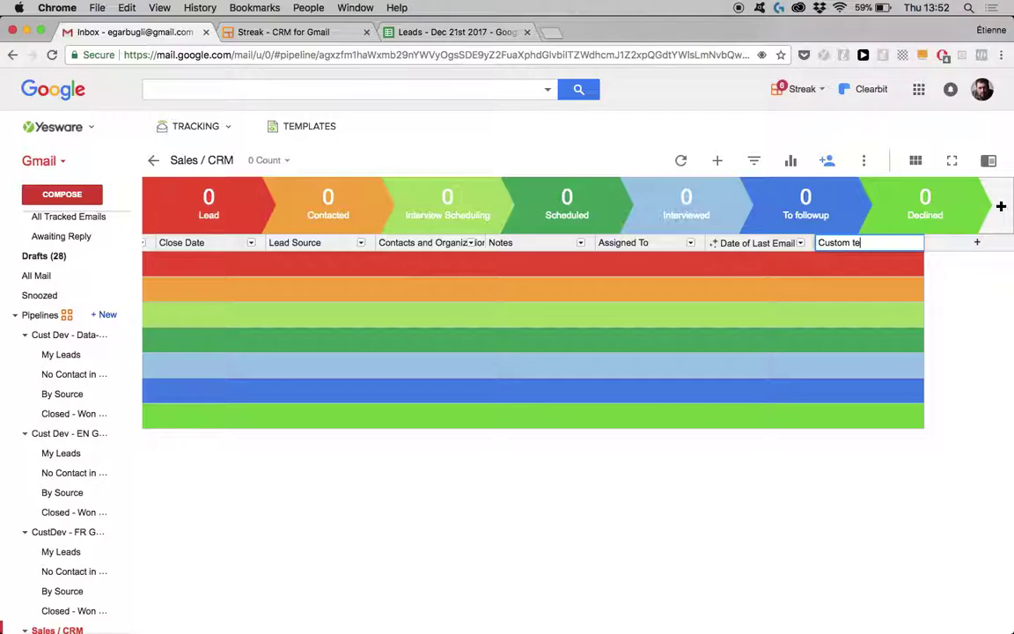
pyautogui.write('xt')
pyautogui.press('Return')
pyautogui.click(453, 32)
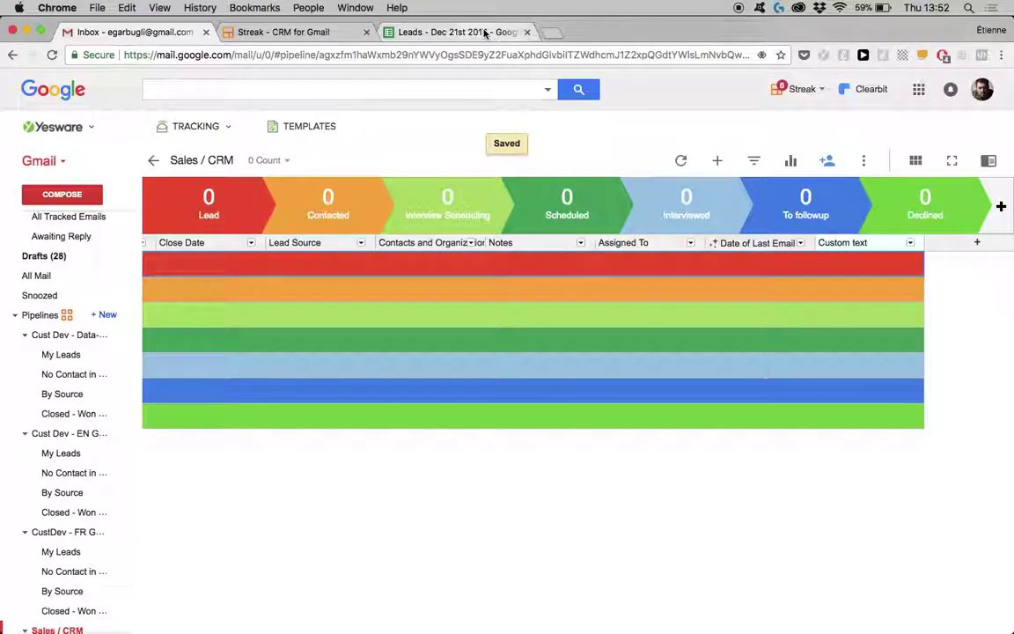
# Step: Launch the Streak CRM Importer and choose Sales / CRM as the target pipeline
pyautogui.click(281, 100)
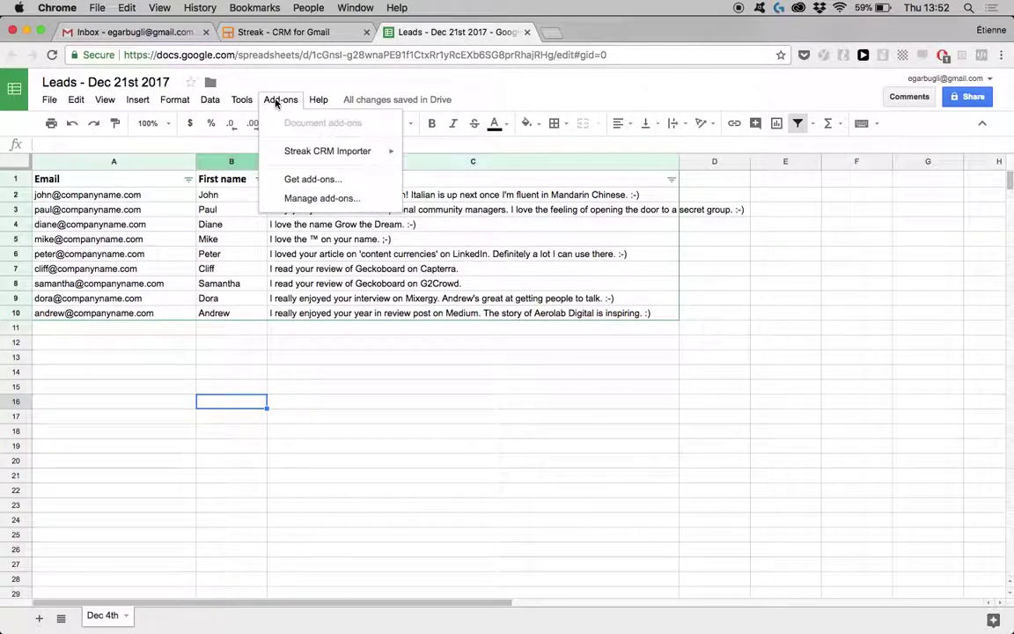
pyautogui.moveTo(356, 150)
pyautogui.click(421, 158)
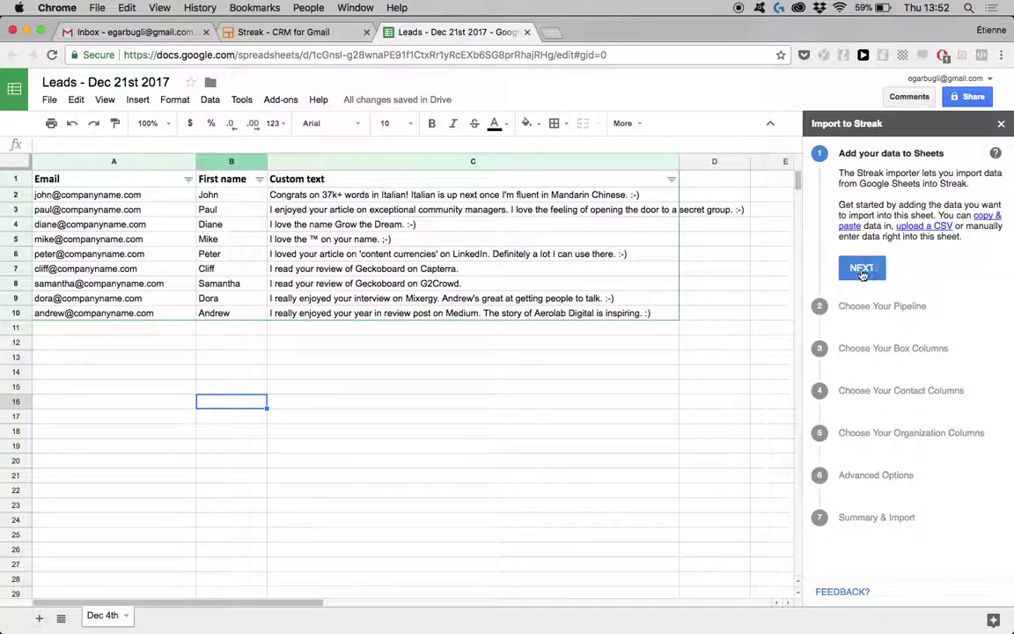
pyautogui.click(861, 271)
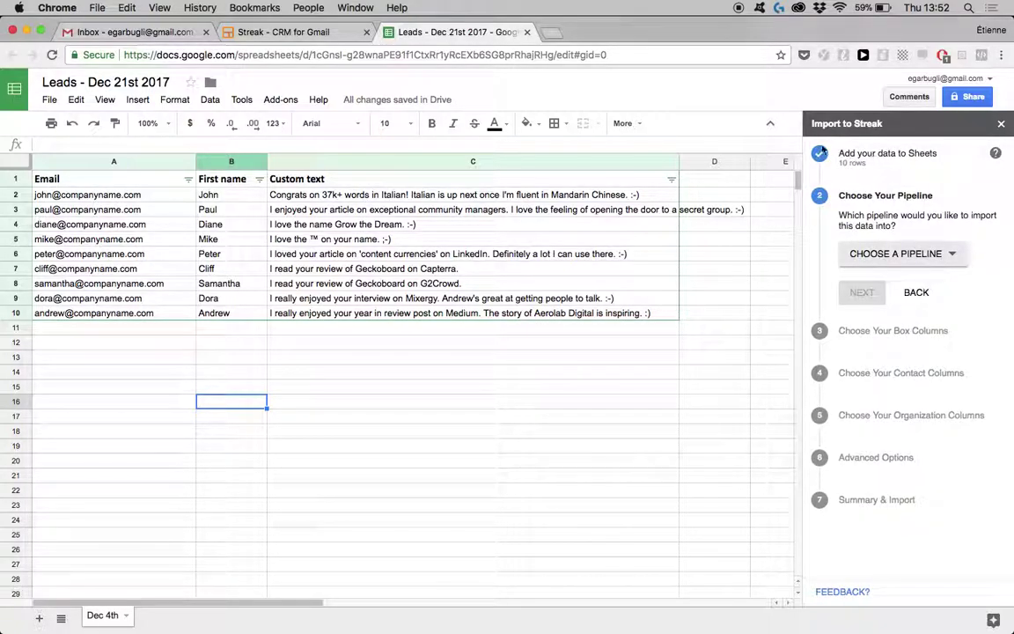
pyautogui.click(914, 255)
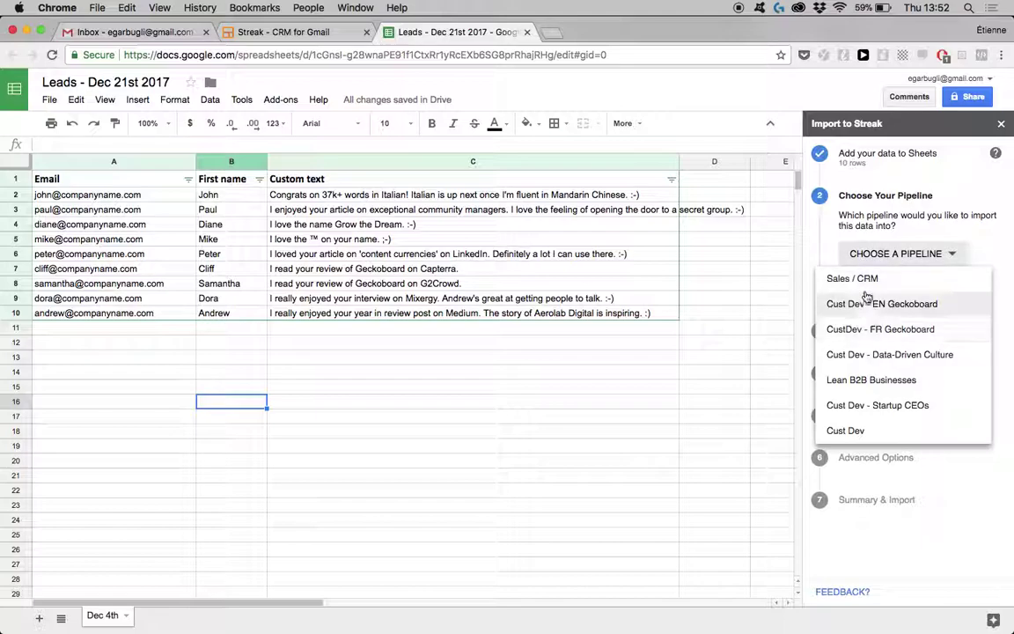
pyautogui.click(826, 277)
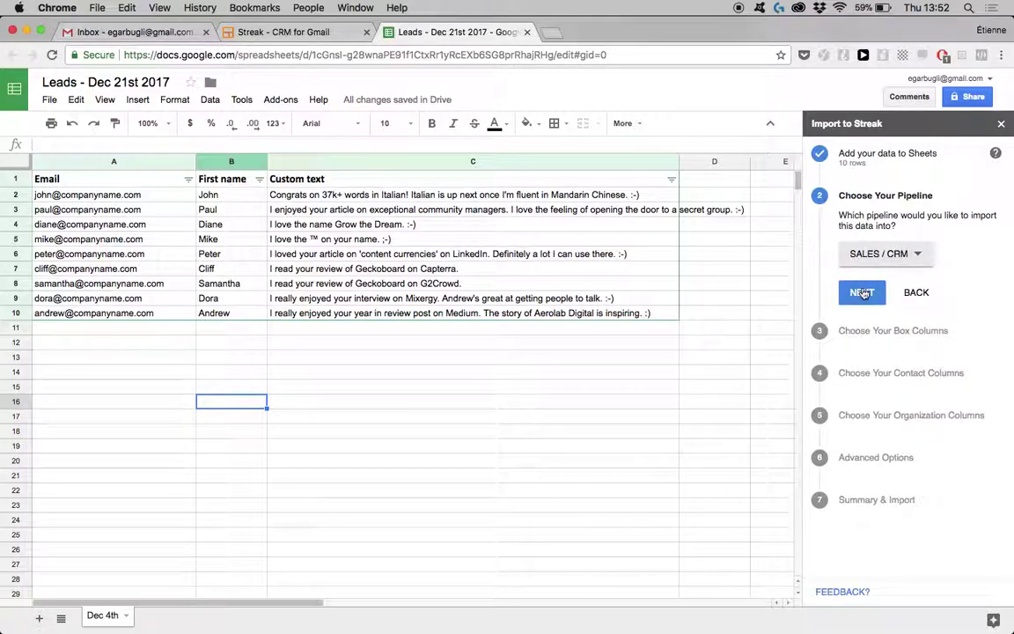
pyautogui.click(862, 293)
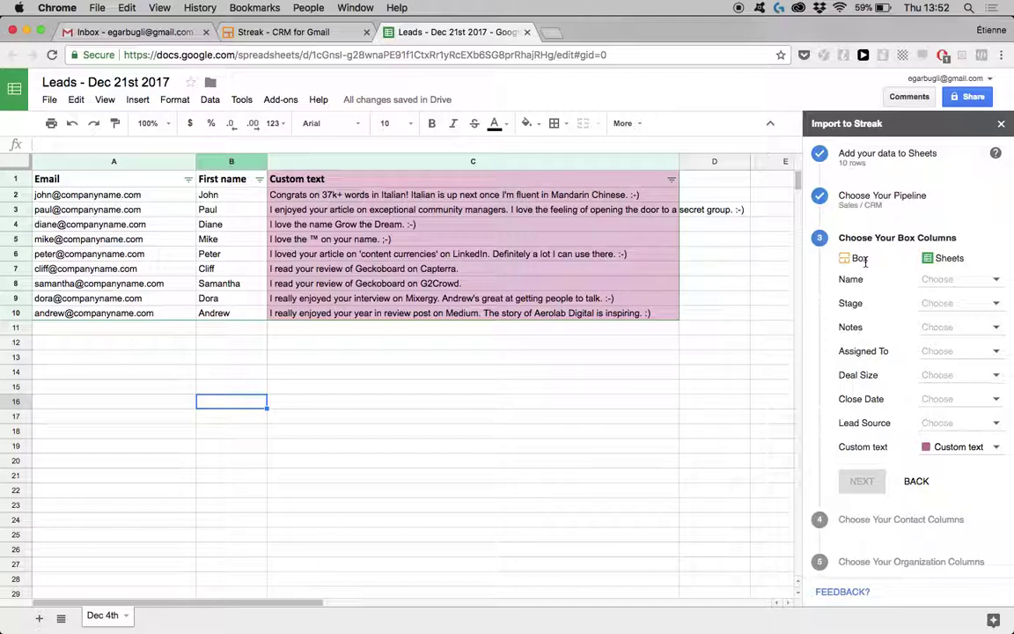
# Step: Map box Name to First name and contact emails to Email, skipping organizations
pyautogui.click(943, 279)
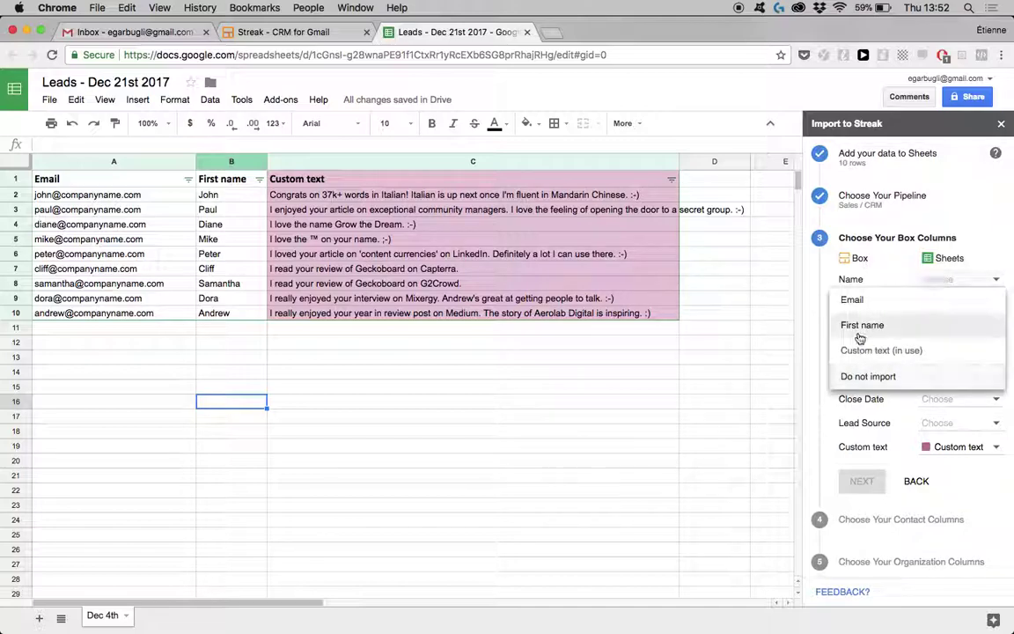
pyautogui.click(869, 328)
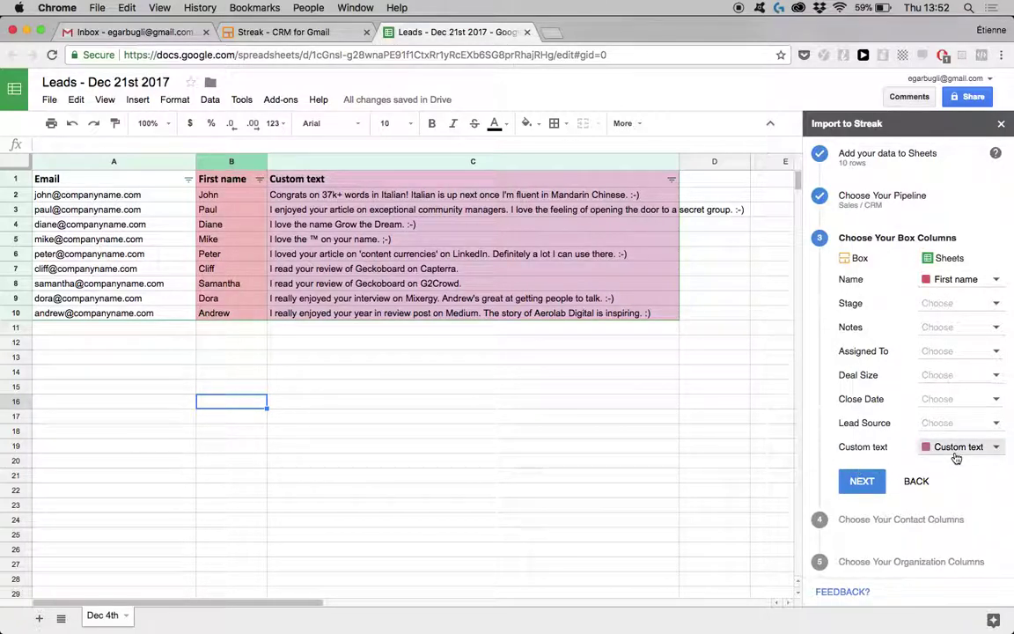
pyautogui.click(861, 480)
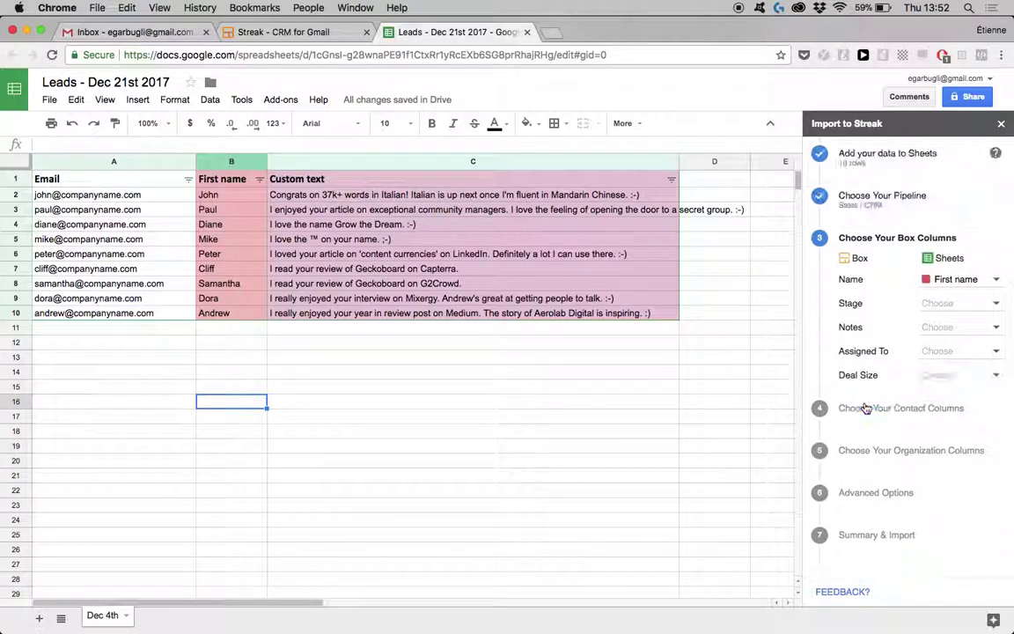
pyautogui.click(935, 388)
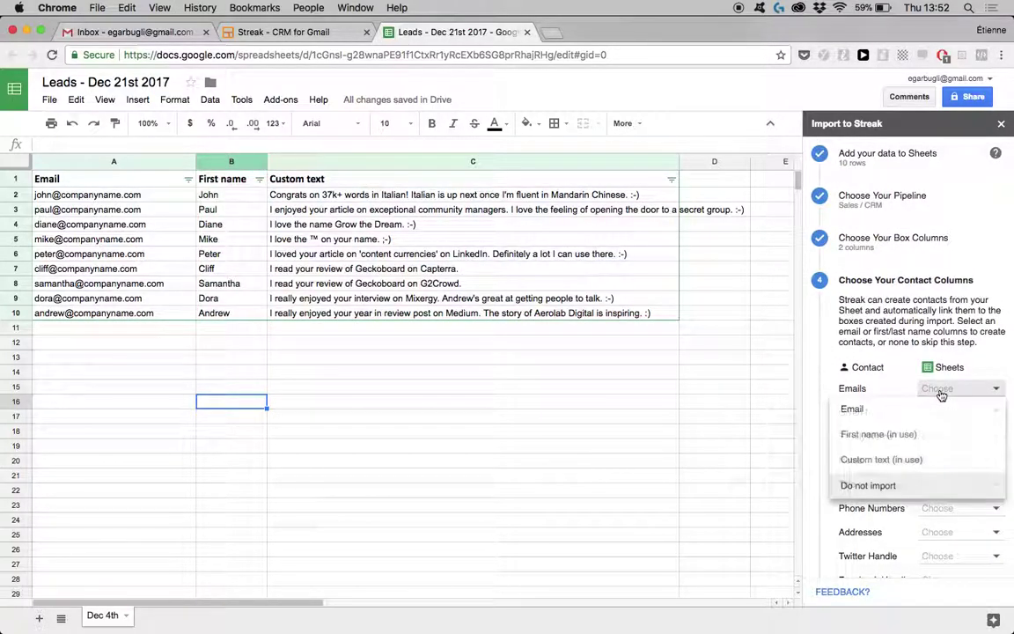
pyautogui.click(924, 418)
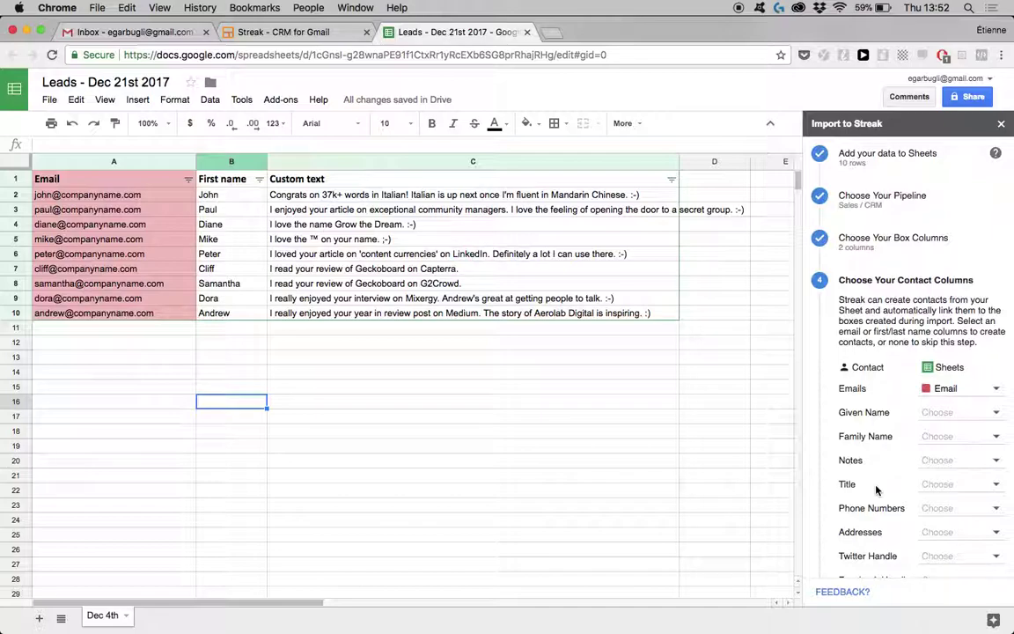
pyautogui.scroll(-3, 898, 322)
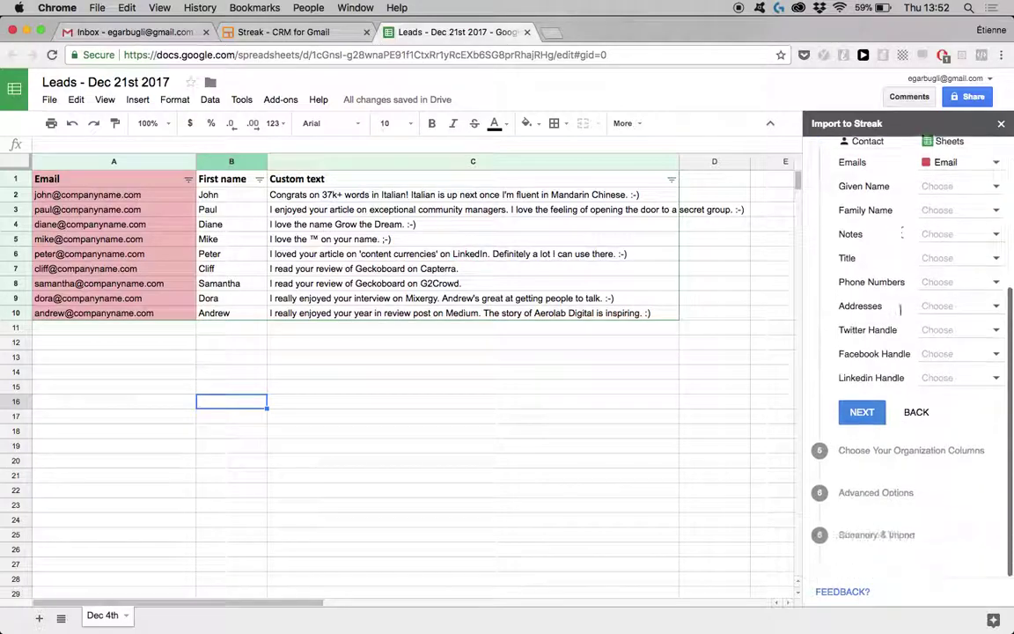
pyautogui.click(862, 413)
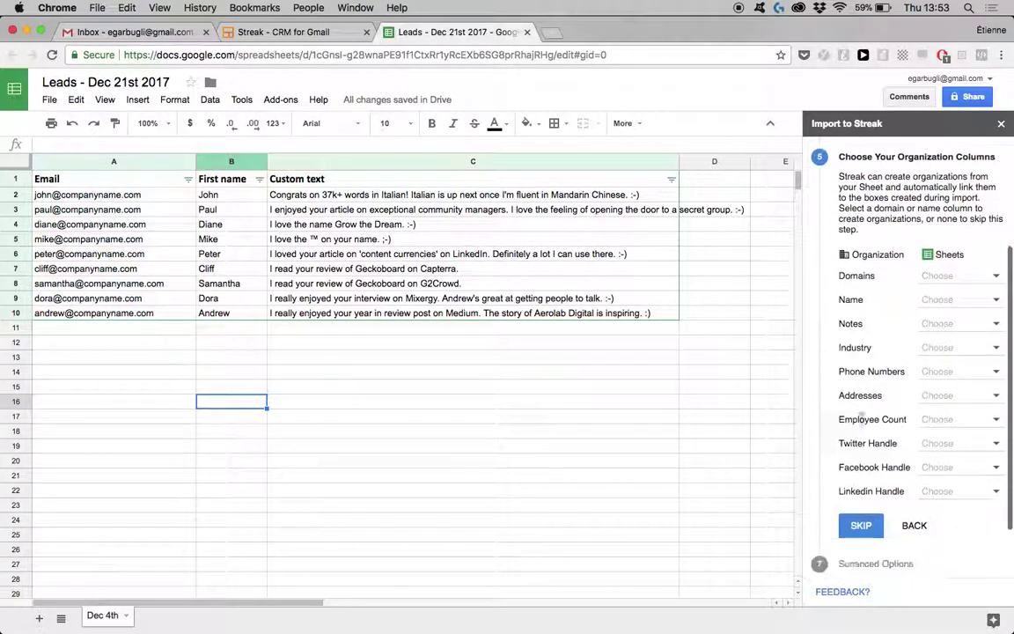
pyautogui.click(859, 457)
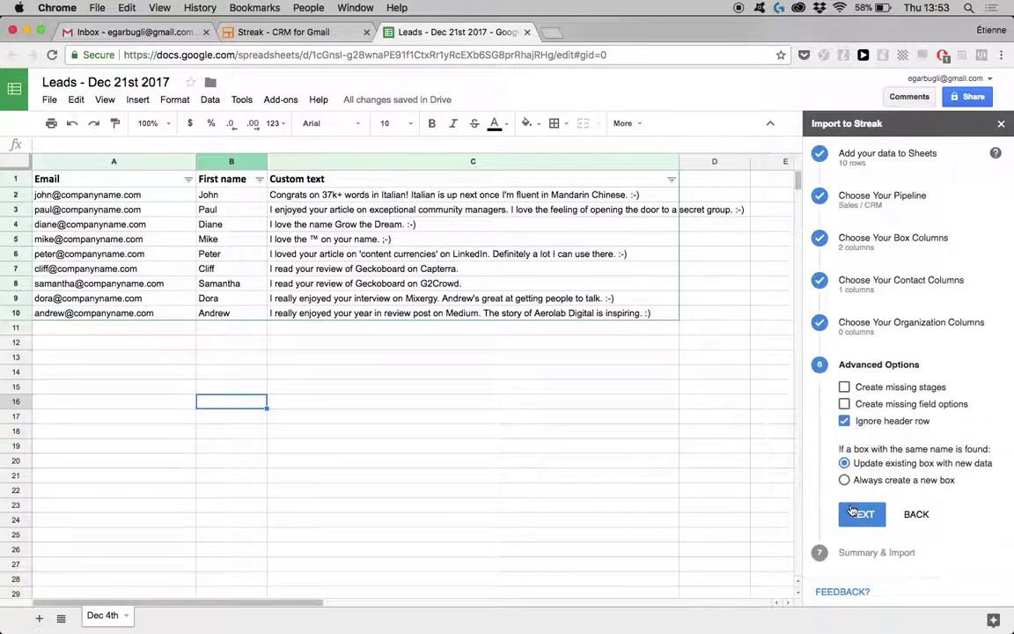
pyautogui.click(852, 518)
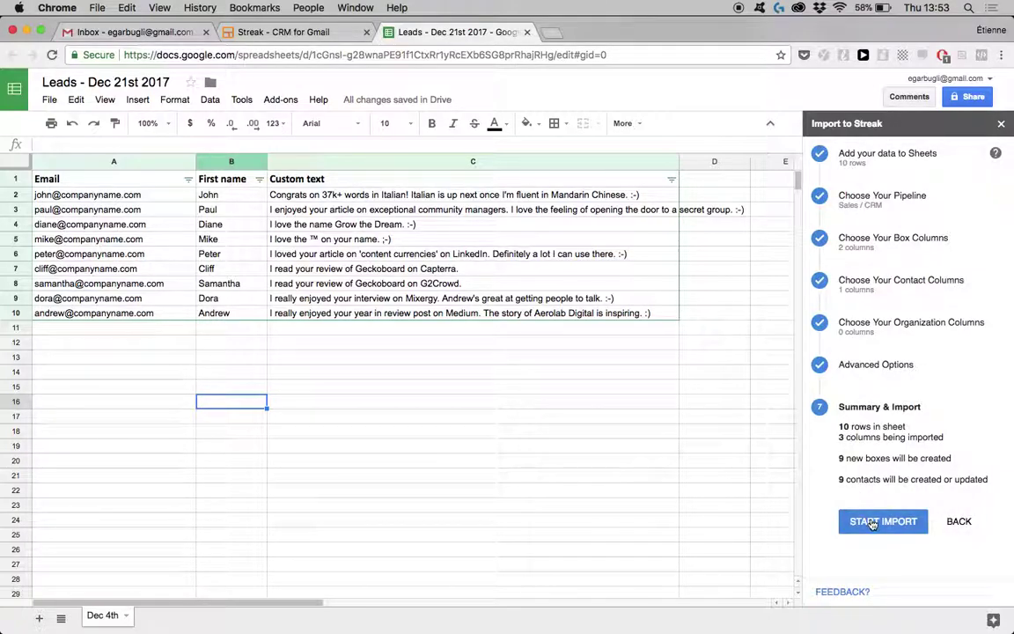
# Step: Import the nine leads into Streak, checking Gmail meanwhile, and close the finished importer
pyautogui.click(872, 521)
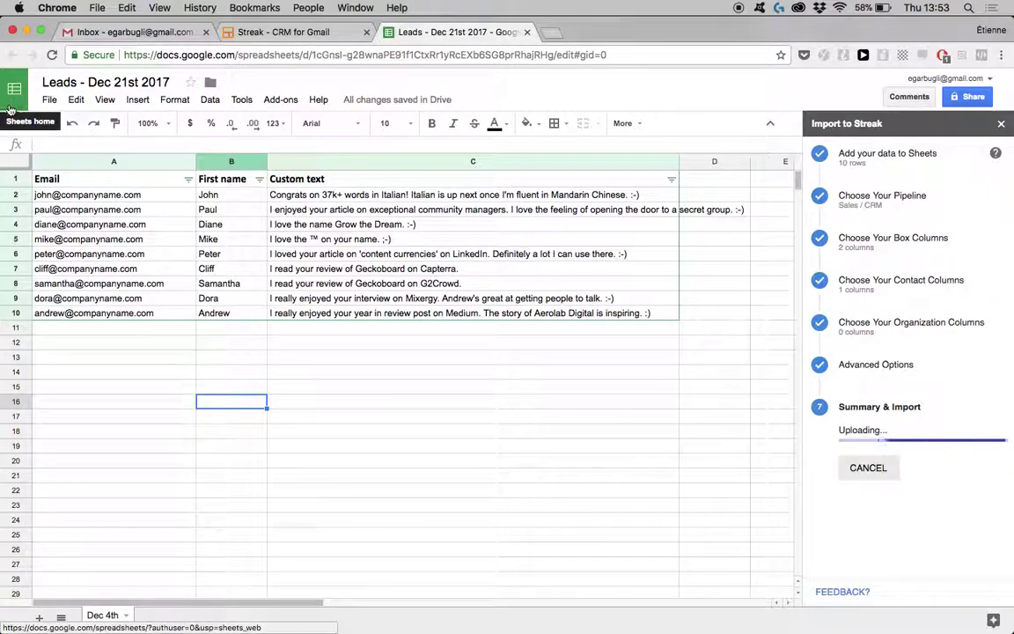
pyautogui.click(134, 32)
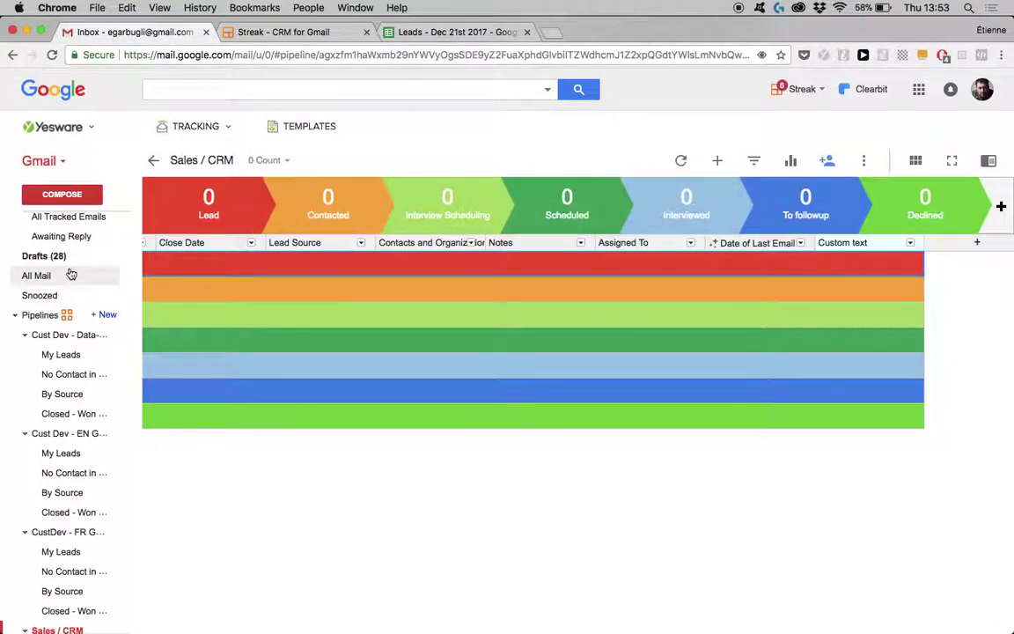
pyautogui.scroll(-4, 70, 466)
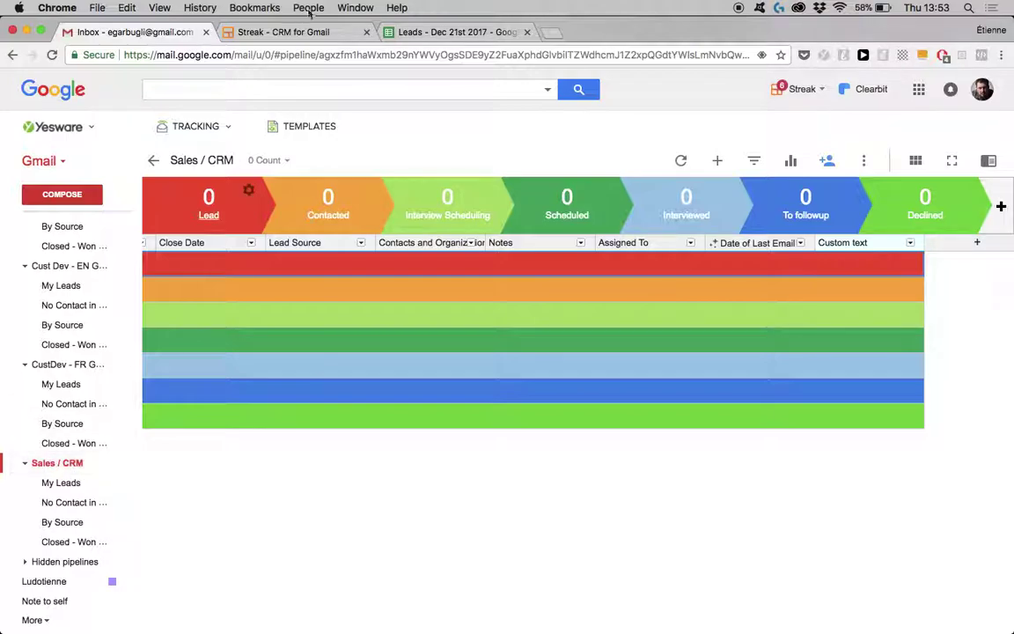
pyautogui.click(394, 32)
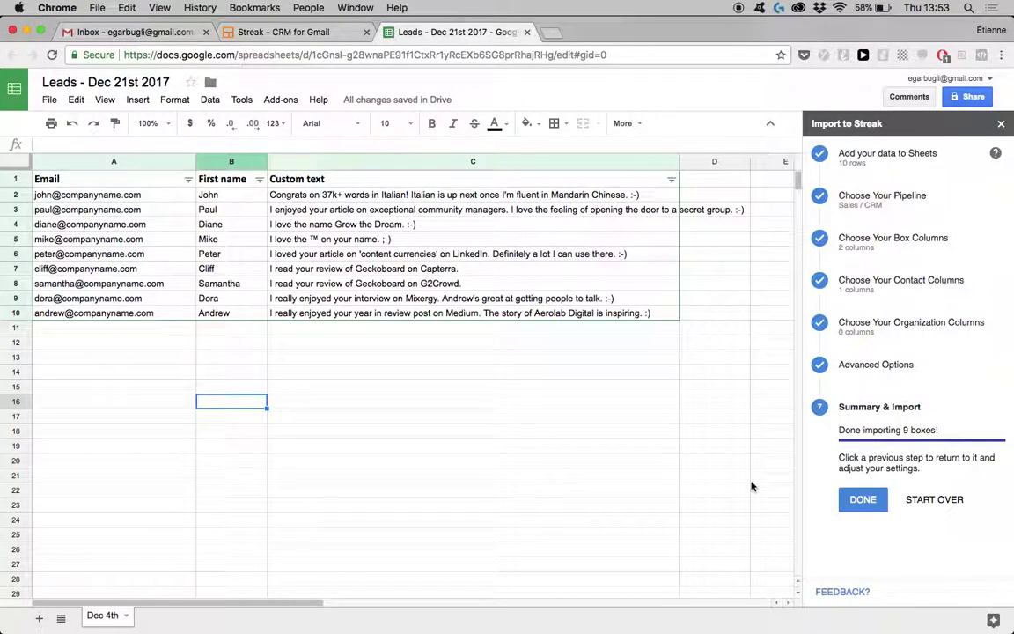
pyautogui.click(862, 499)
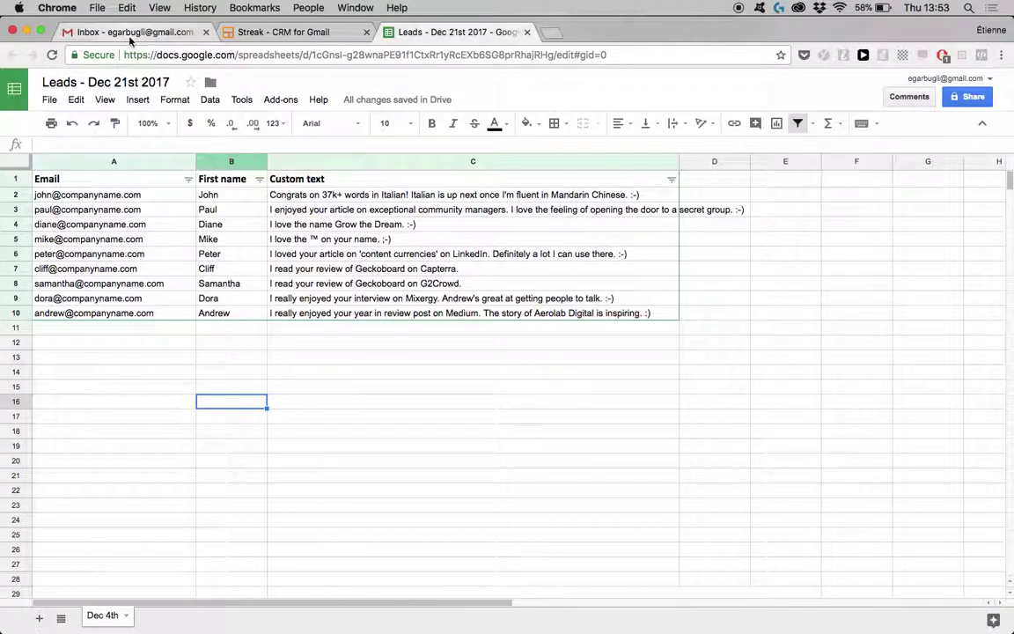
# Step: Back in Gmail, deactivate the Yesware extension and expand the full label list
pyautogui.click(123, 32)
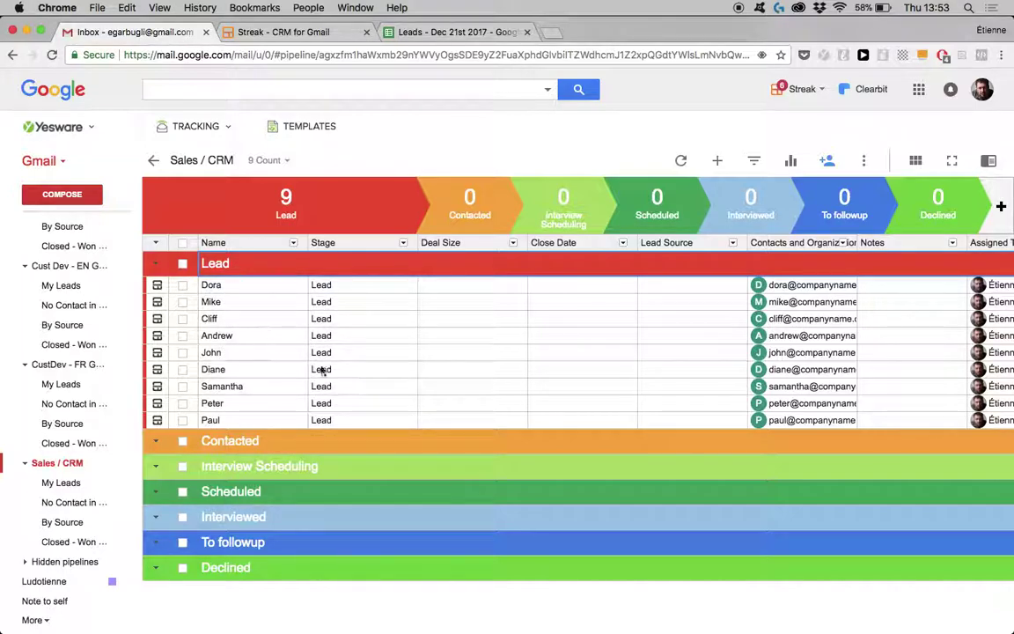
pyautogui.hscroll(5, 574, 321)
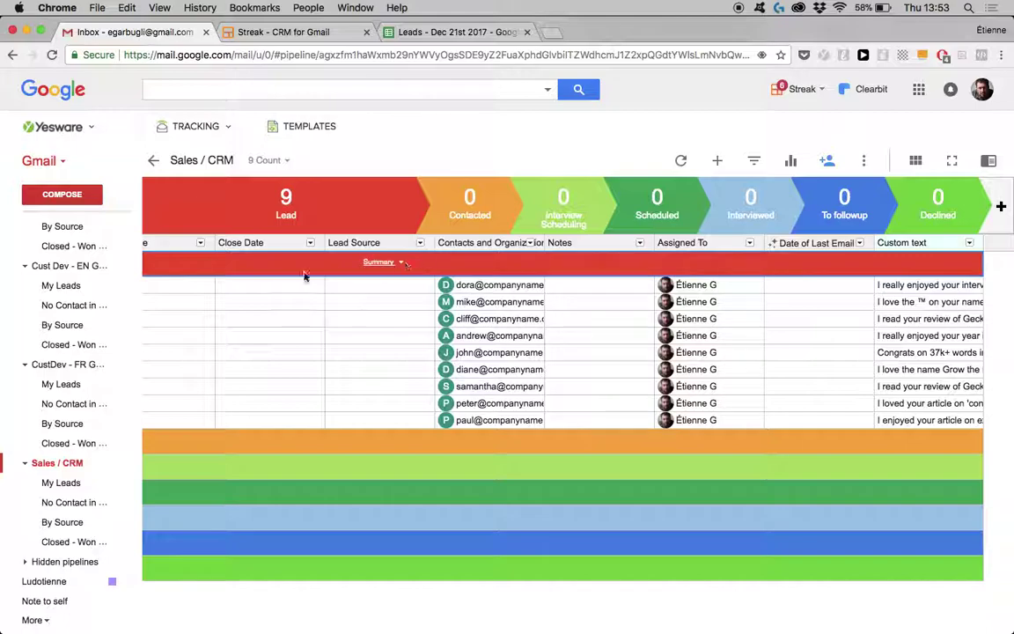
pyautogui.click(91, 128)
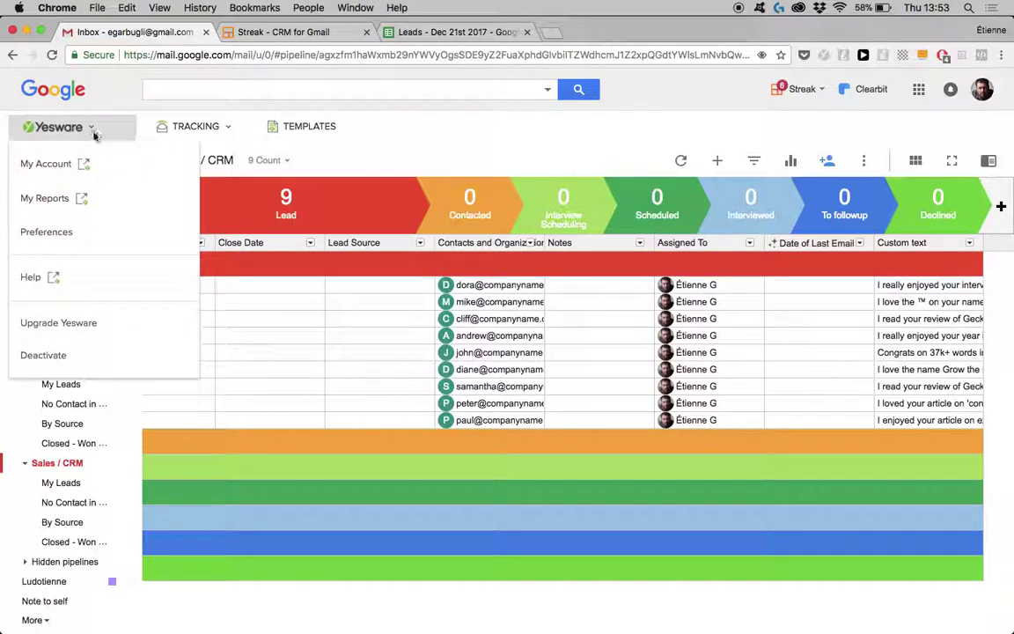
pyautogui.click(71, 354)
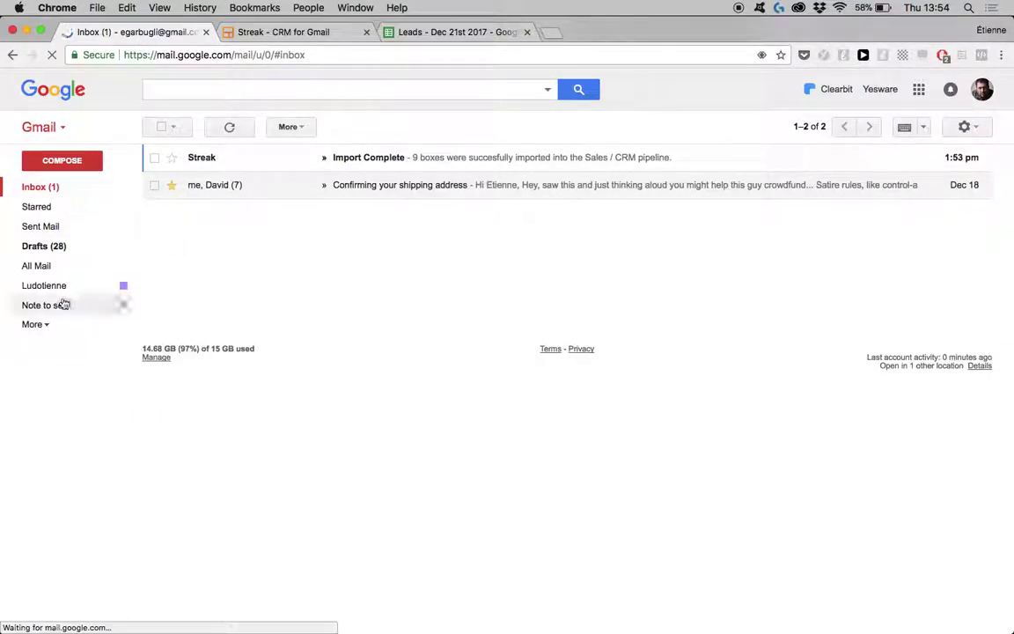
pyautogui.click(35, 325)
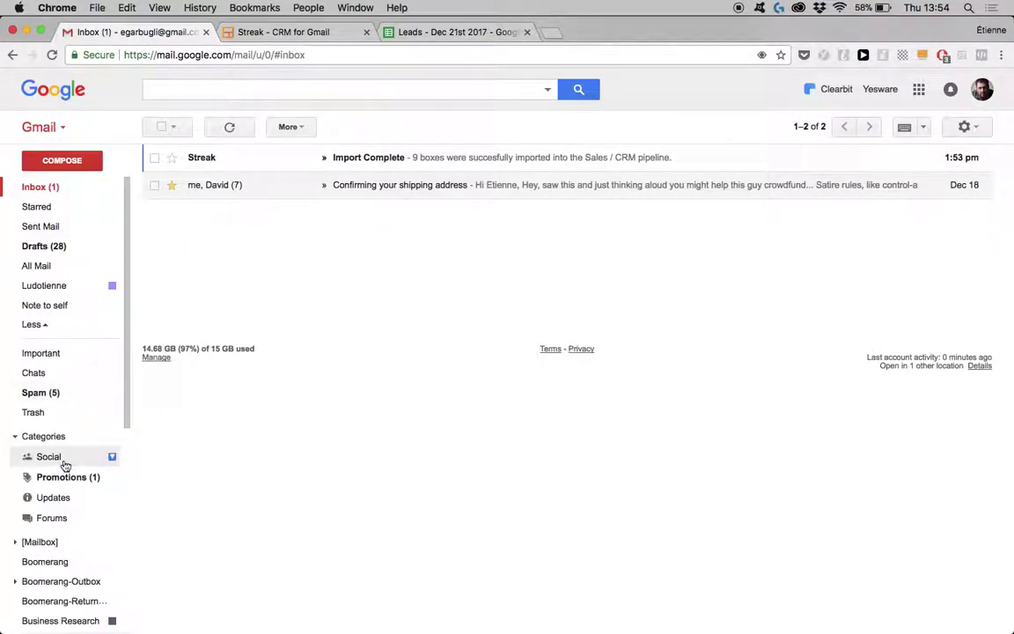
pyautogui.scroll(-5, 93, 540)
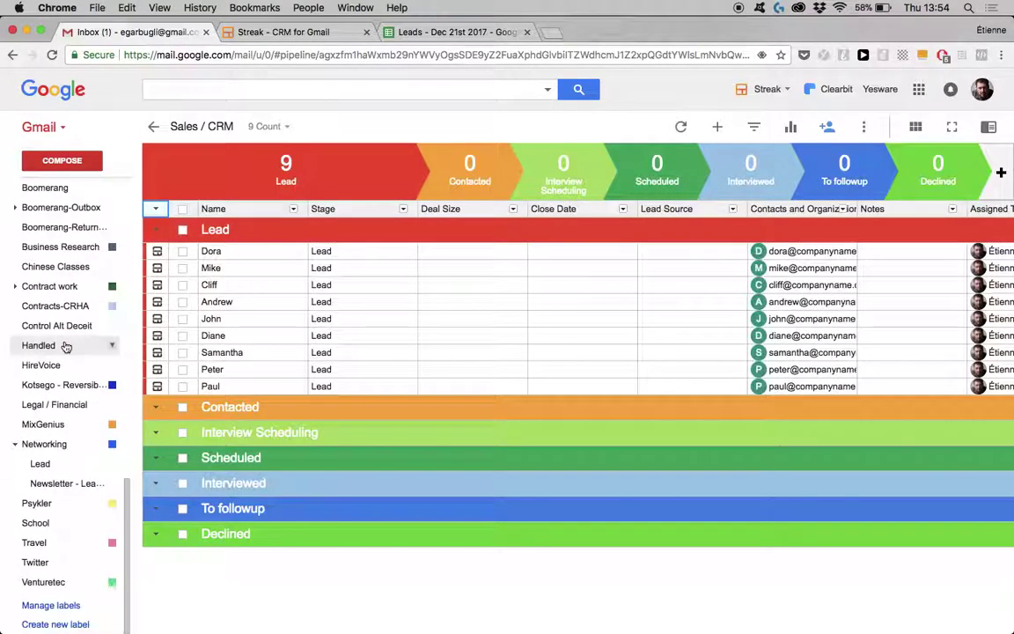
pyautogui.scroll(1, 67, 345)
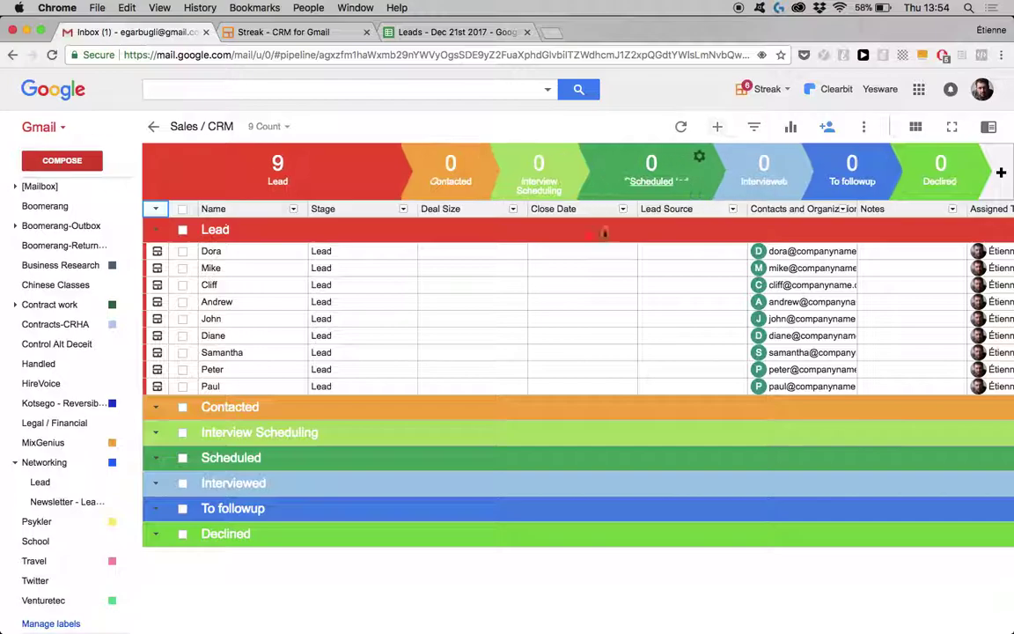
# Step: Select all nine leads, start a mail merge, and greet them with 'Hi <box_Name>,'
pyautogui.click(182, 210)
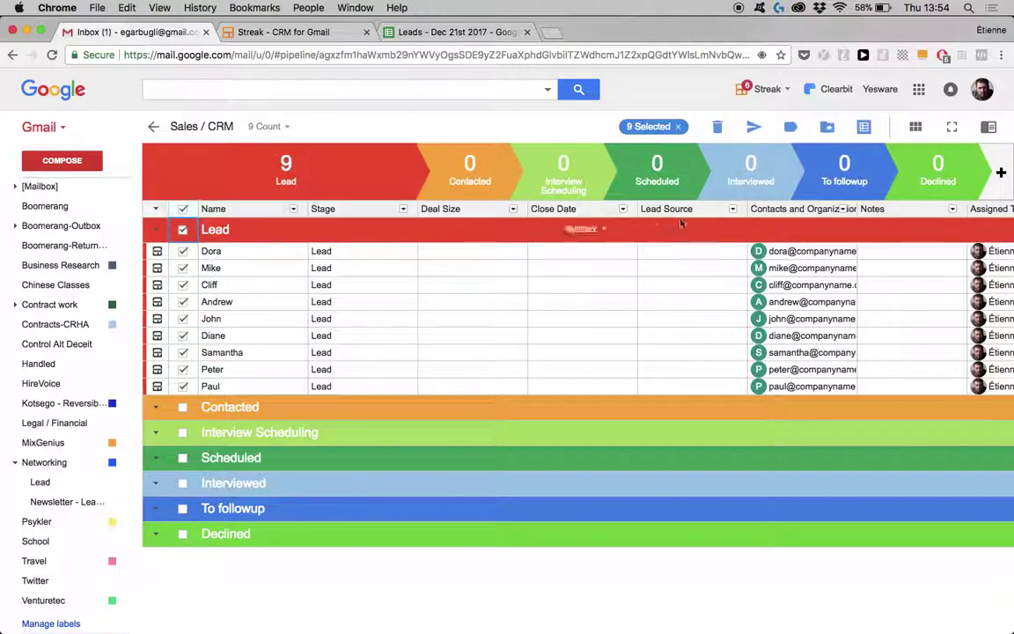
pyautogui.click(750, 129)
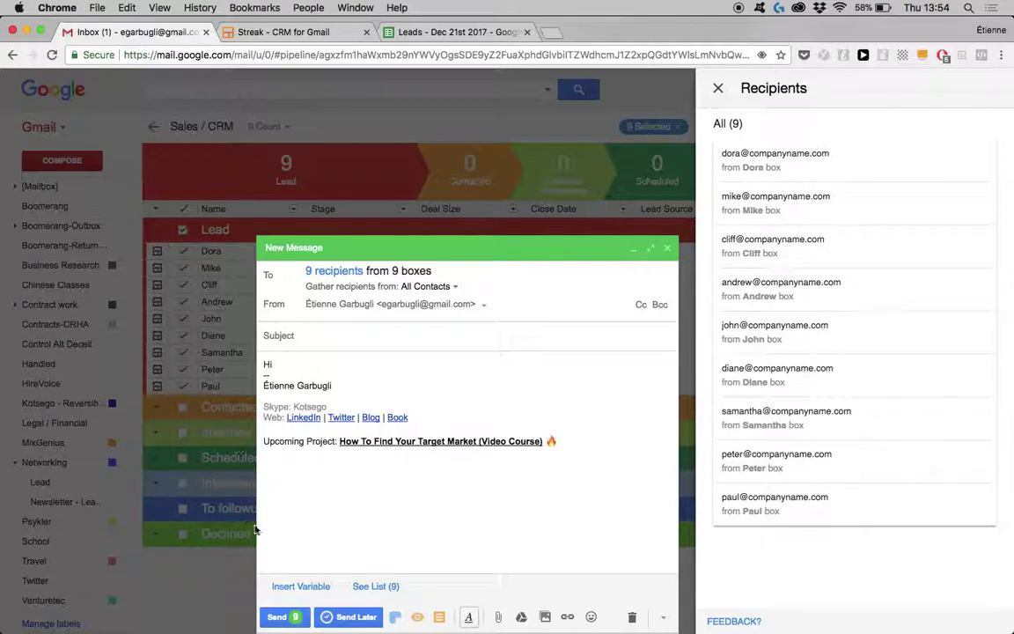
pyautogui.click(303, 587)
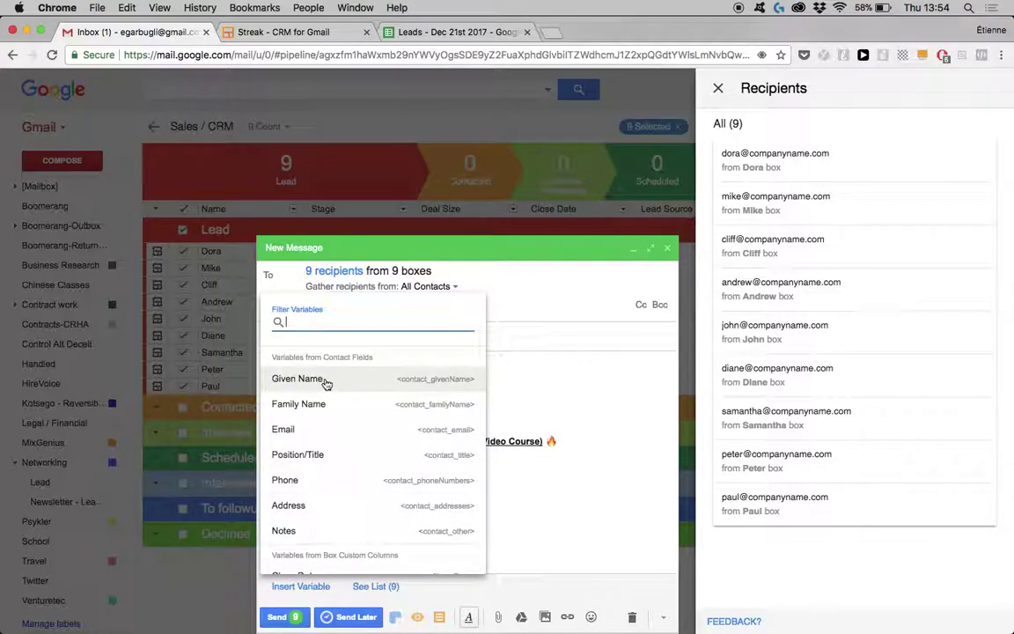
pyautogui.write('box')
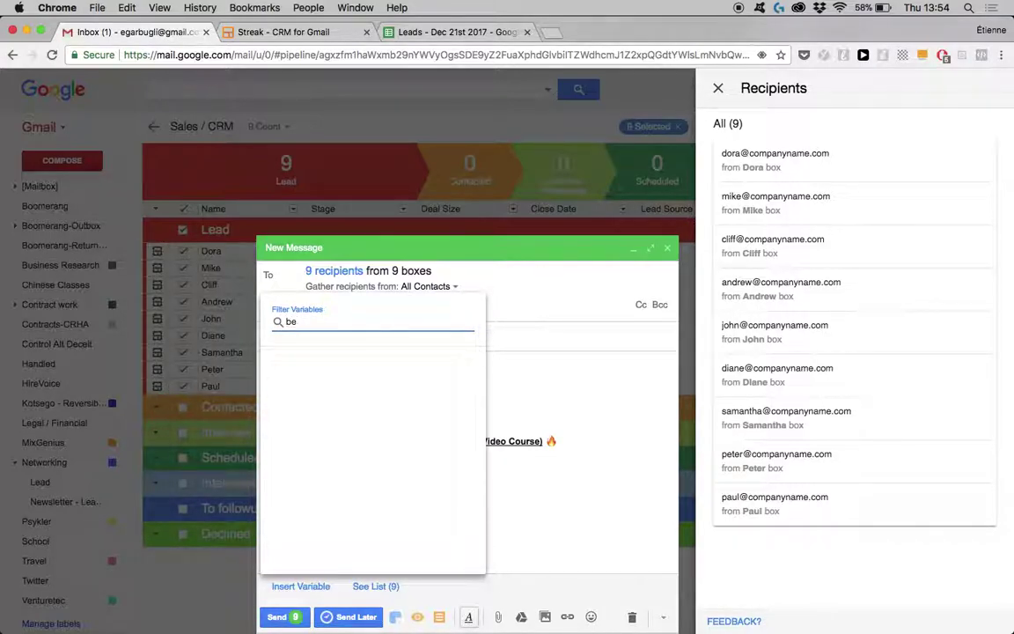
pyautogui.press('BackSpace')
pyautogui.write('ox')
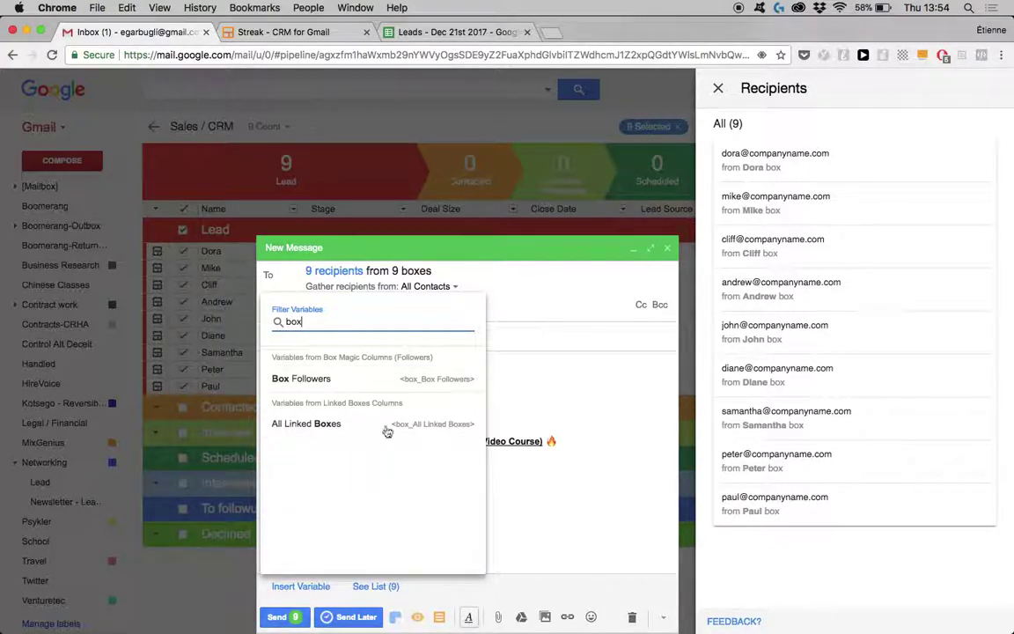
pyautogui.write('name')
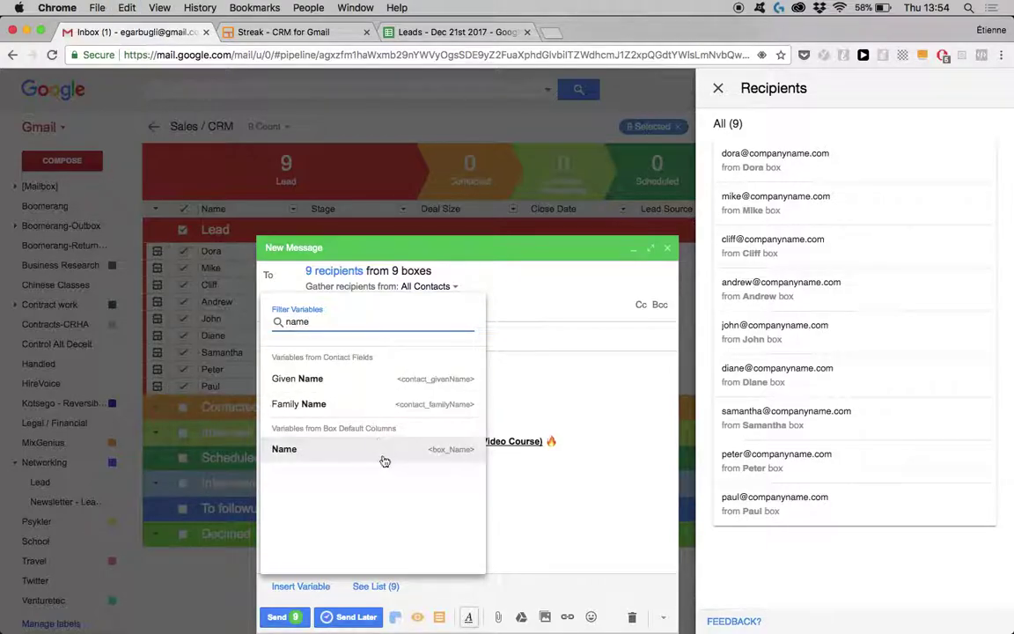
pyautogui.click(383, 456)
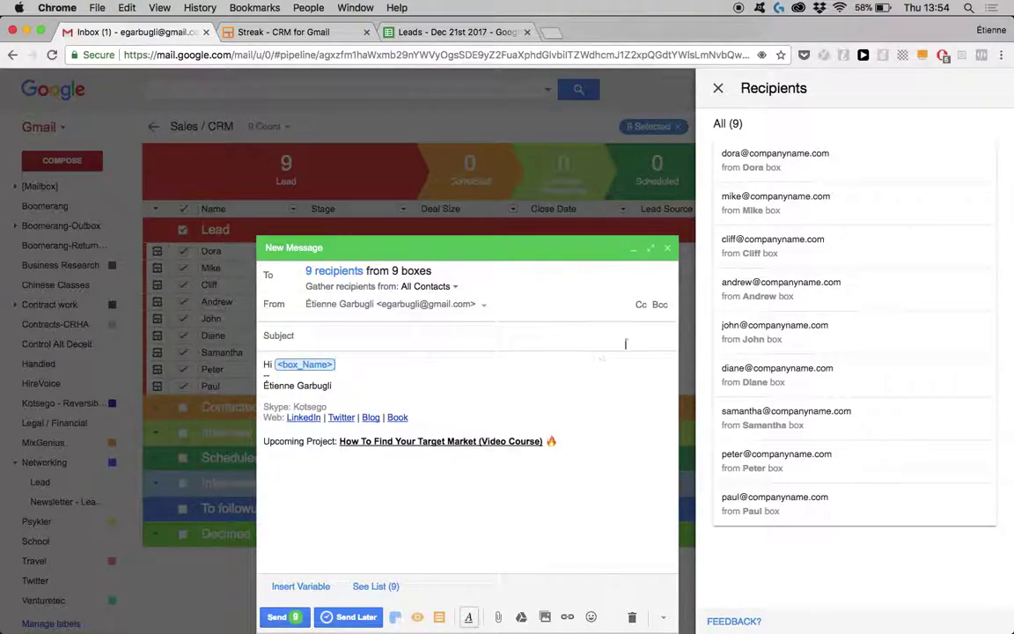
pyautogui.moveTo(785, 263)
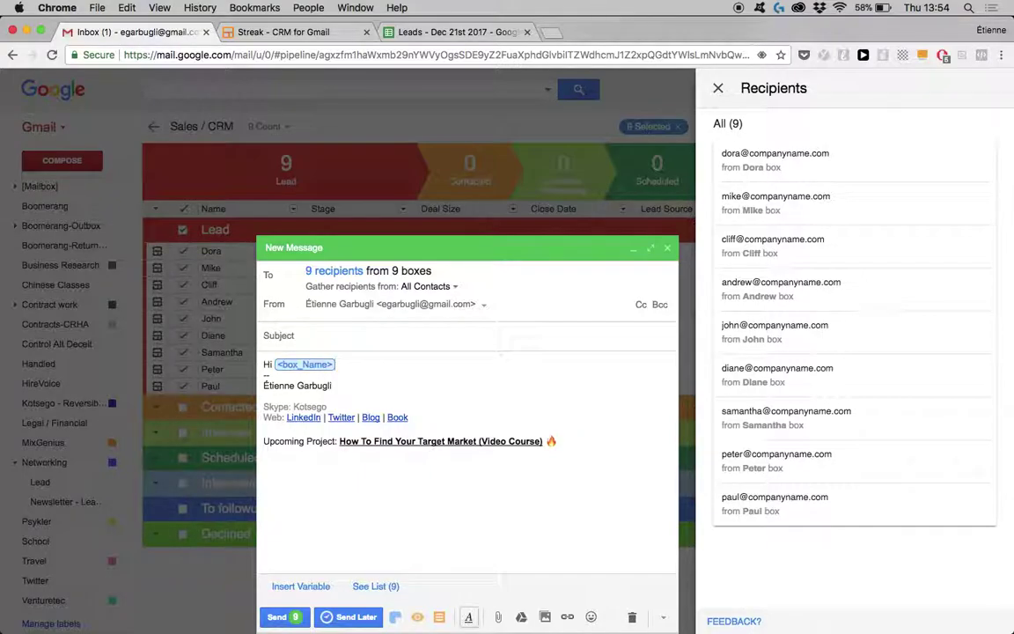
pyautogui.press('Return')
pyautogui.press('Return')
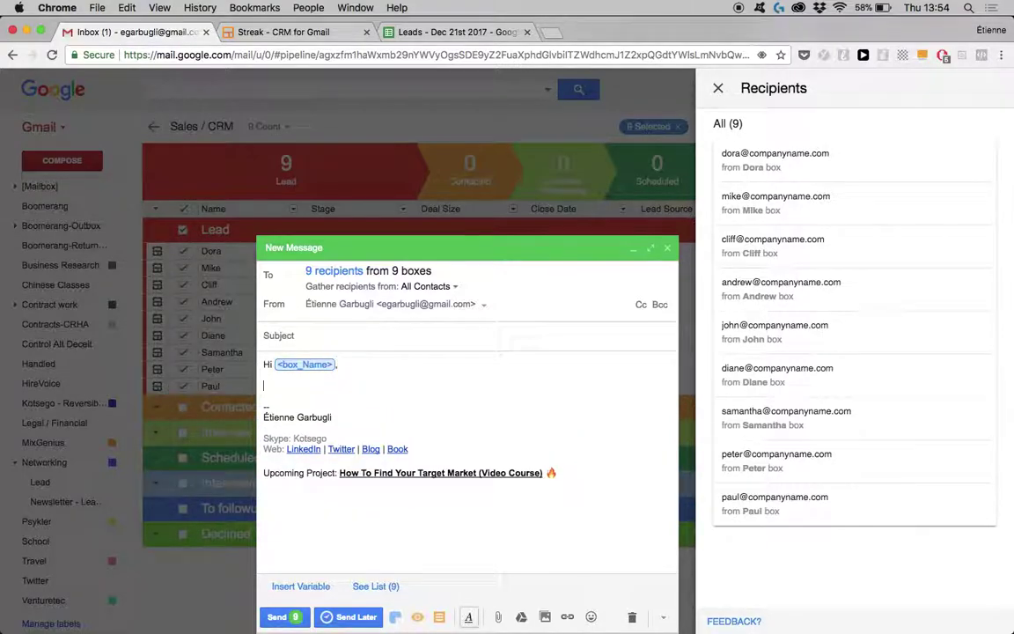
# Step: Insert the Custom text merge variable into the email body below the greeting
pyautogui.click(322, 587)
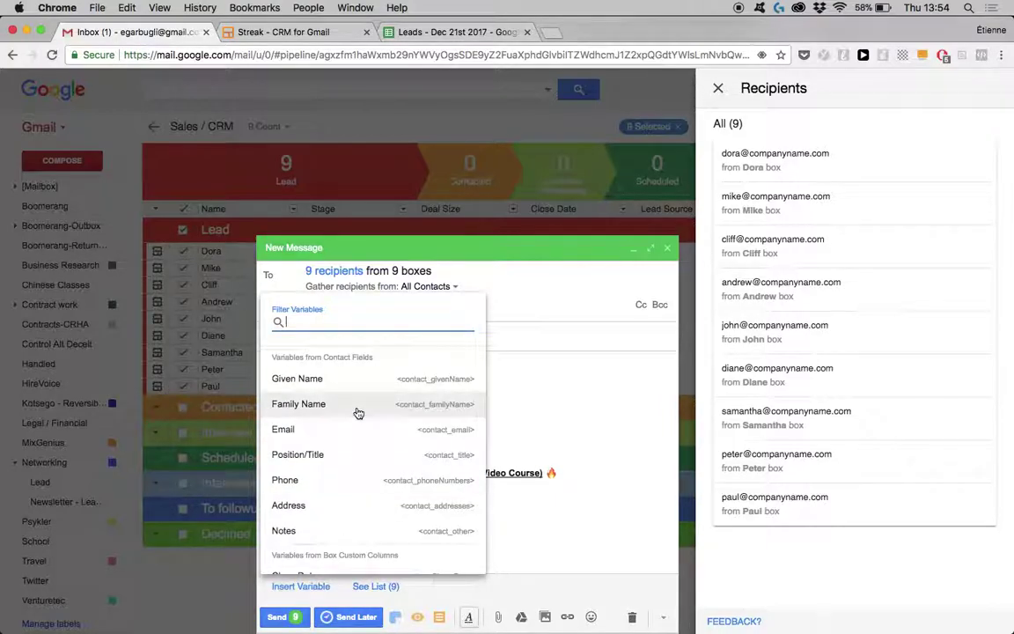
pyautogui.scroll(-2, 358, 413)
pyautogui.scroll(2, 358, 412)
pyautogui.write('cust')
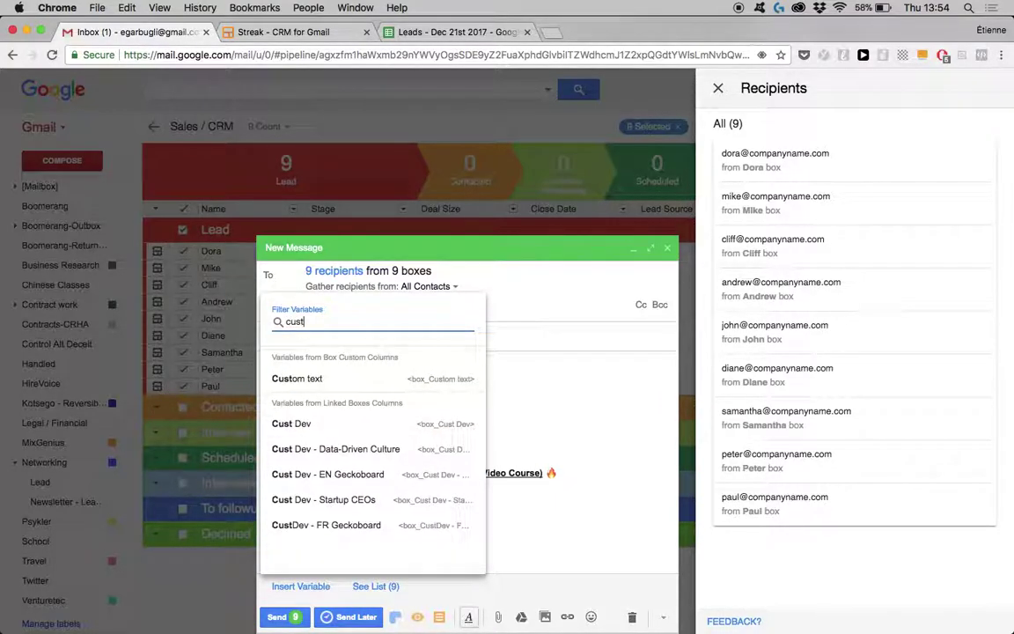
pyautogui.click(383, 380)
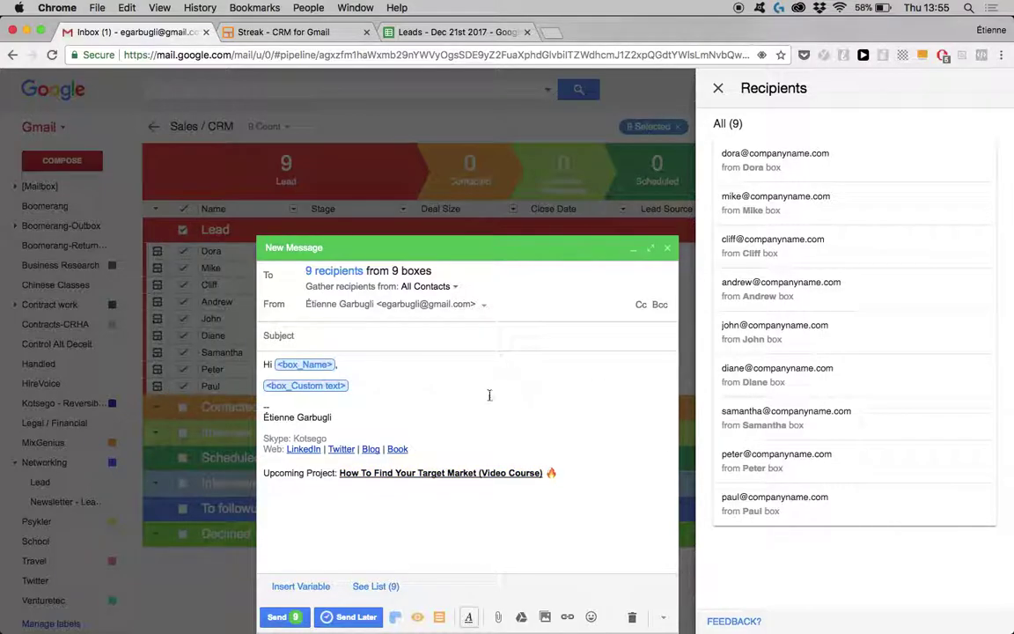
# Step: Add a 'Thank you,' sign-off line below the Custom text variable
pyautogui.tripleClick(434, 390)
pyautogui.press('Right')
pyautogui.press('Return')
pyautogui.write('Thnk')
pyautogui.press('BackSpace')
pyautogui.press('BackSpace')
pyautogui.press('BackSpace')
pyautogui.press('BackSpace')
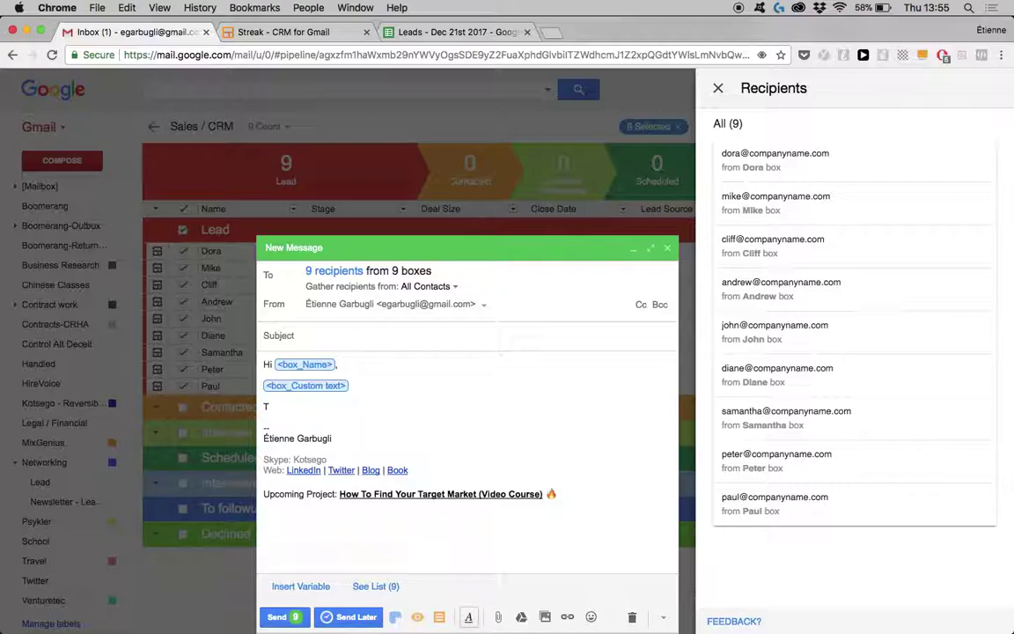
pyautogui.write('han p')
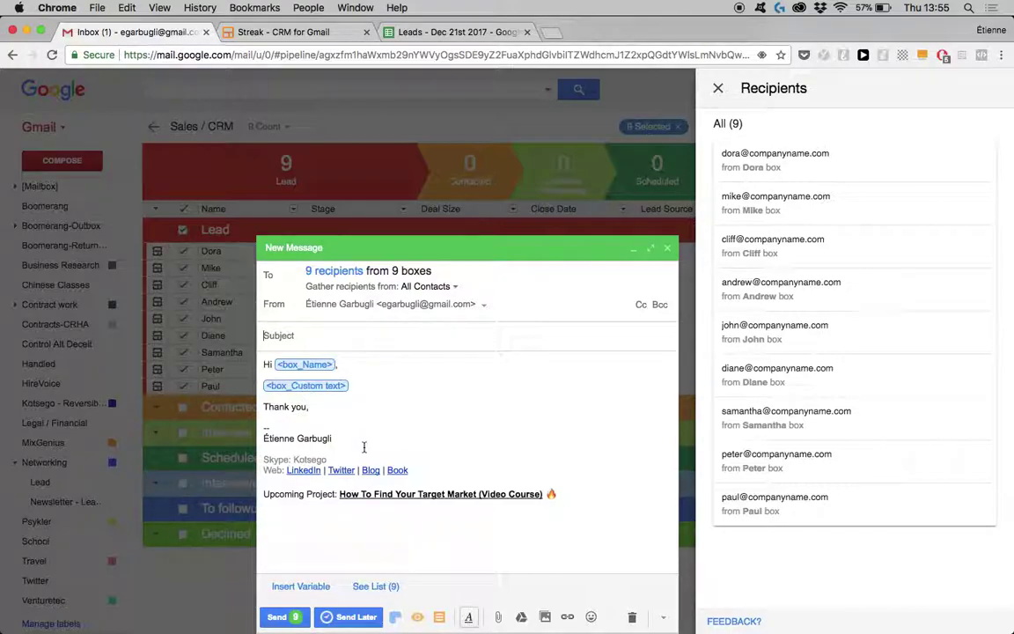
# Step: Build the subject '<box_Name>, how's this?' from the Name variable and preview it for recipients
pyautogui.click(326, 587)
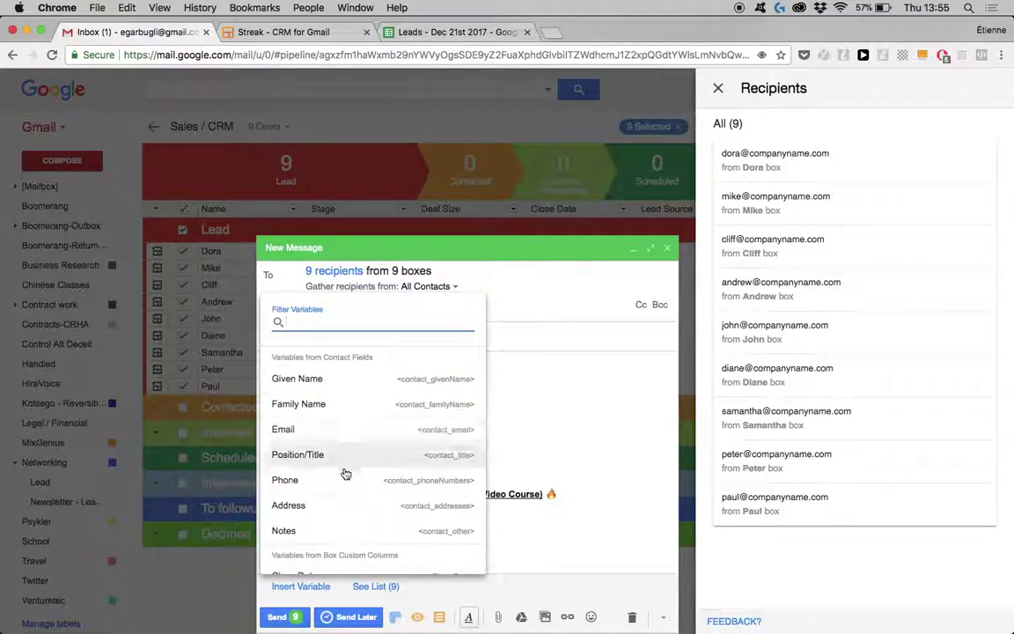
pyautogui.write('bo')
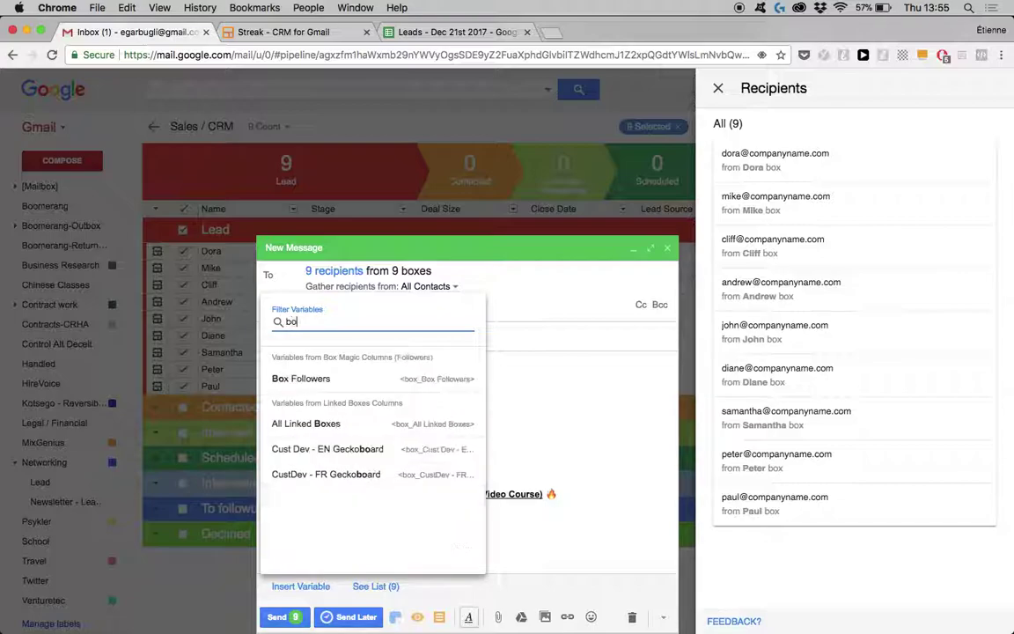
pyautogui.press('BackSpace')
pyautogui.press('BackSpace')
pyautogui.write('name')
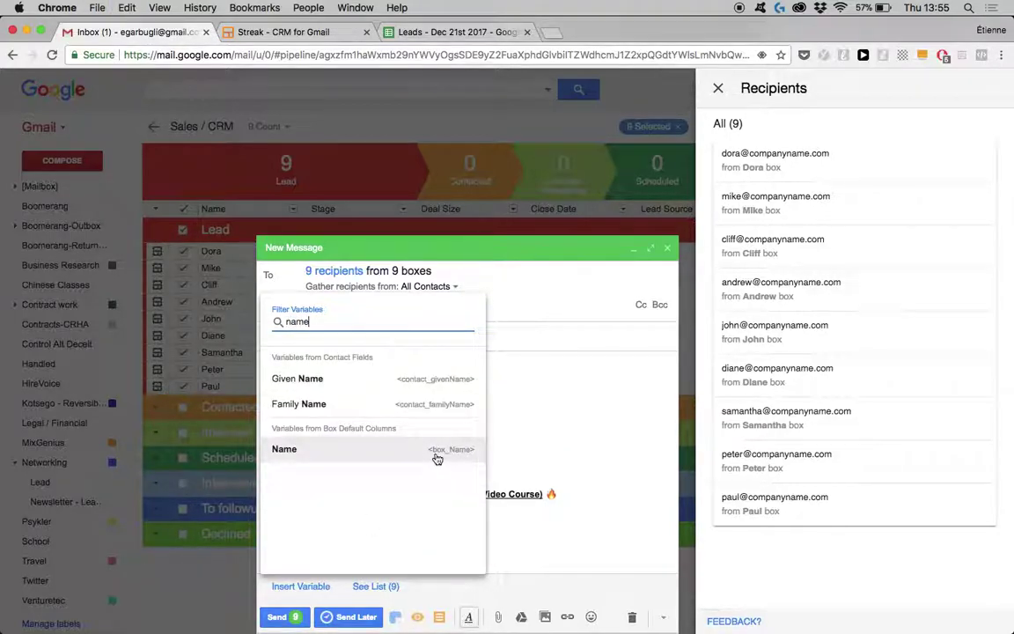
pyautogui.click(435, 452)
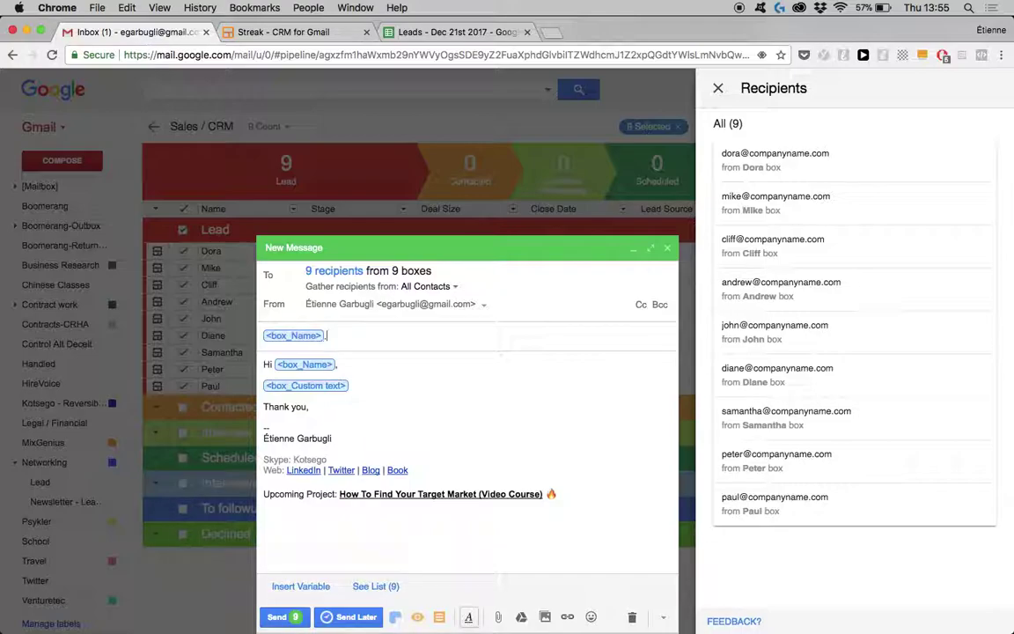
pyautogui.write(', h')
pyautogui.moveTo(772, 197)
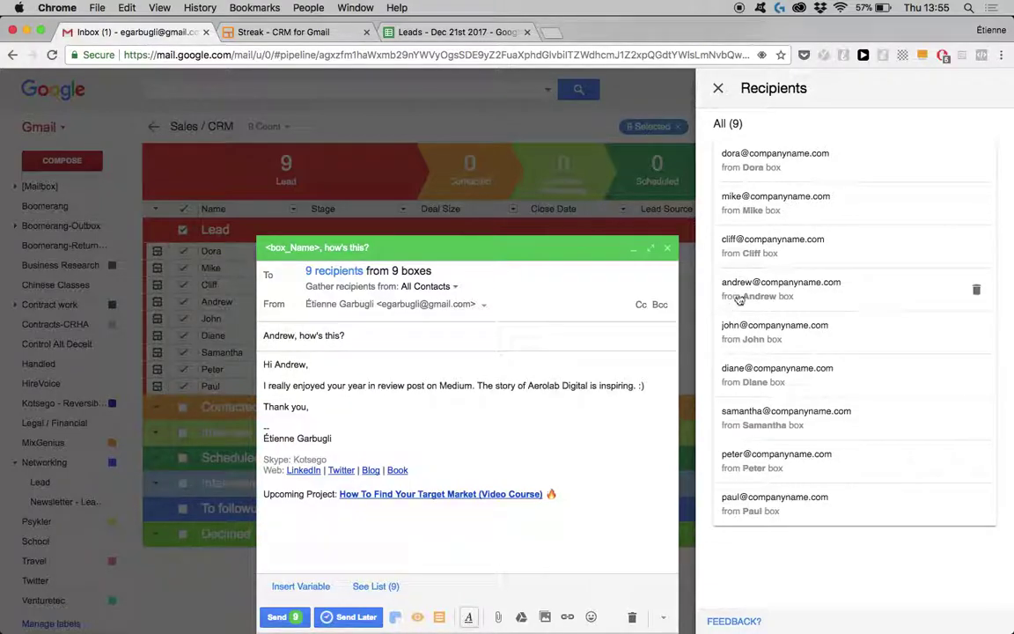
pyautogui.moveTo(782, 382)
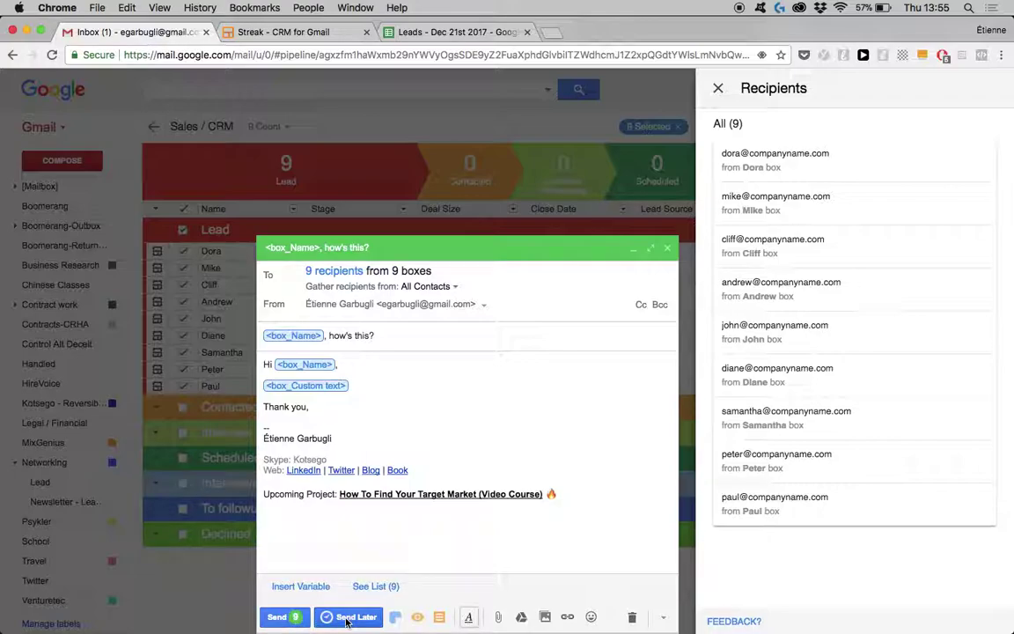
# Step: Send the mail merge to all nine lead recipients
pyautogui.click(292, 616)
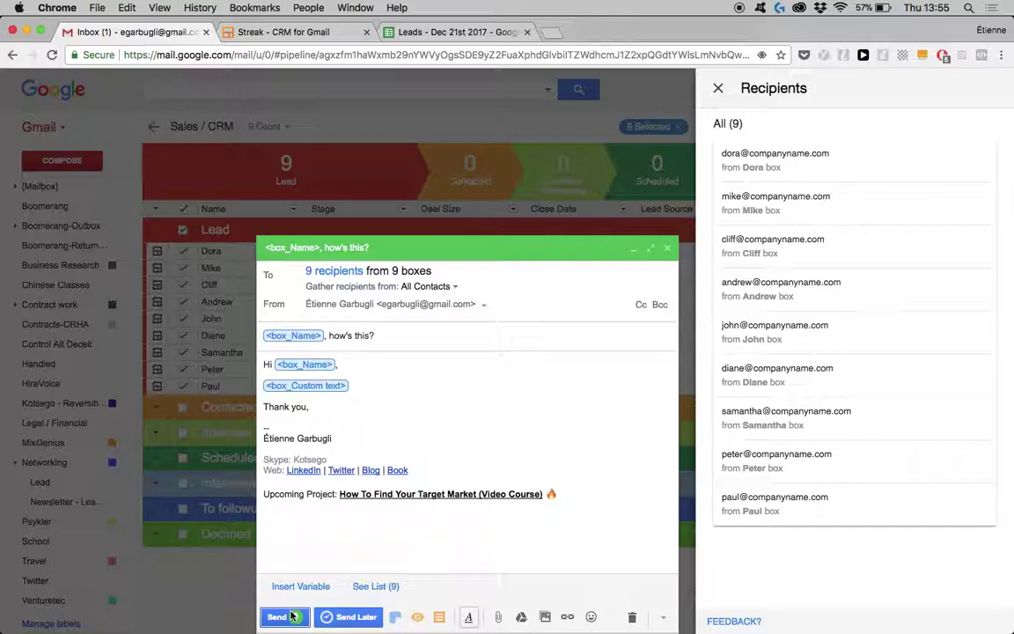